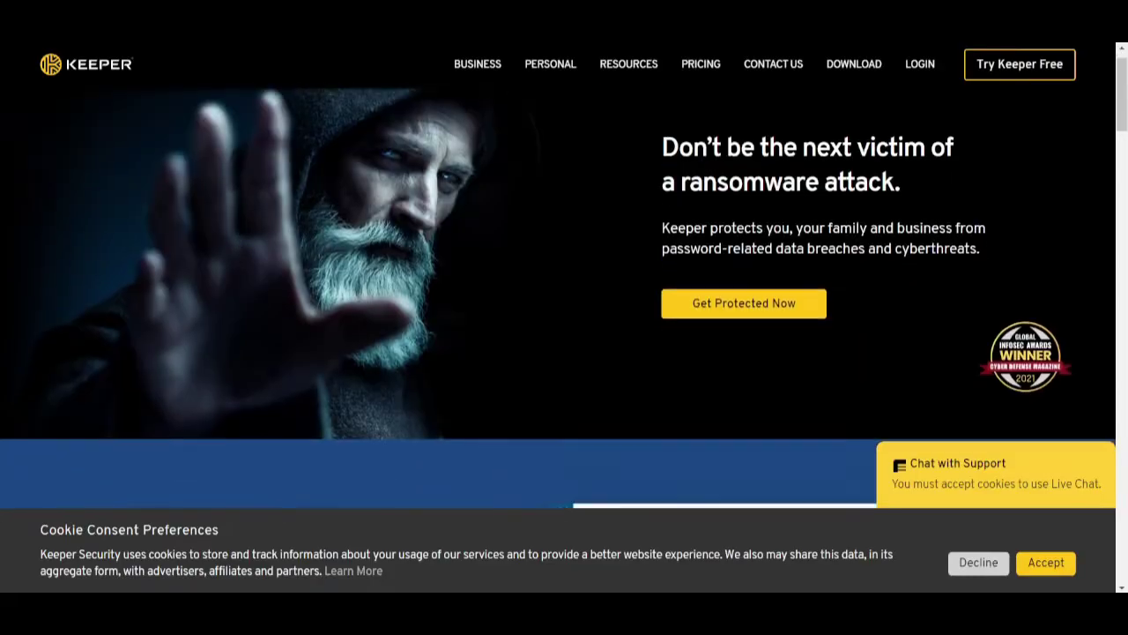
Scroll up and down the Keeper Security homepage to look over its content.
{"action": "scroll", "coordinate": [240, 280], "scroll_direction": "down", "scroll_amount": 3}
{"action": "scroll", "coordinate": [240, 280], "scroll_direction": "up", "scroll_amount": 2}
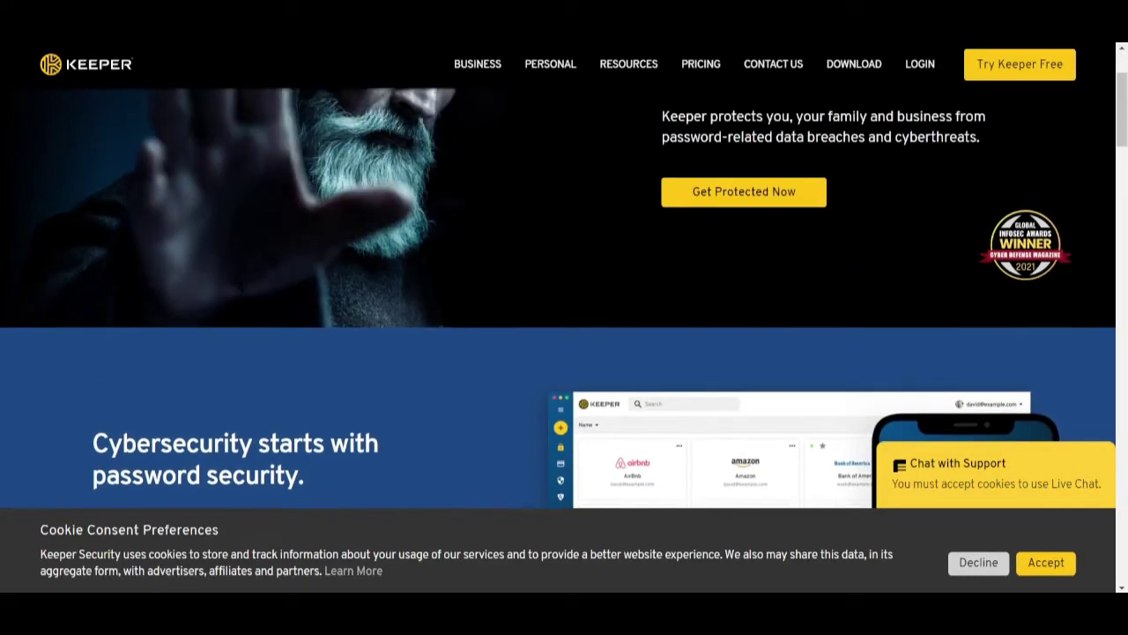
{"action": "scroll", "coordinate": [239, 280], "scroll_direction": "up", "scroll_amount": 2}
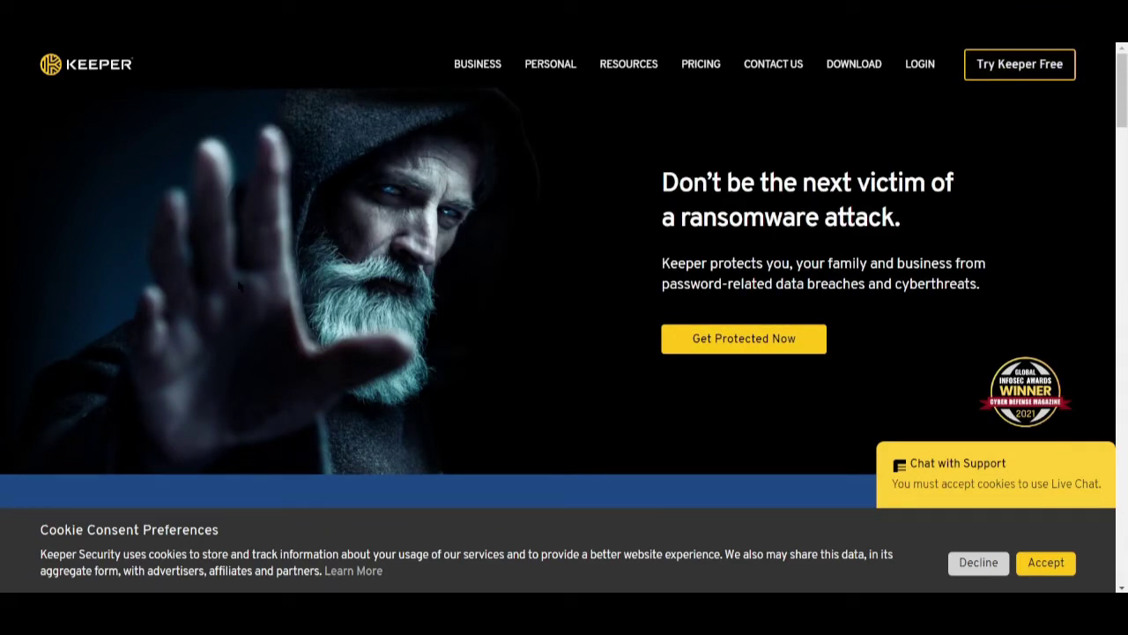
{"action": "scroll", "coordinate": [564, 280], "scroll_direction": "down", "scroll_amount": 1}
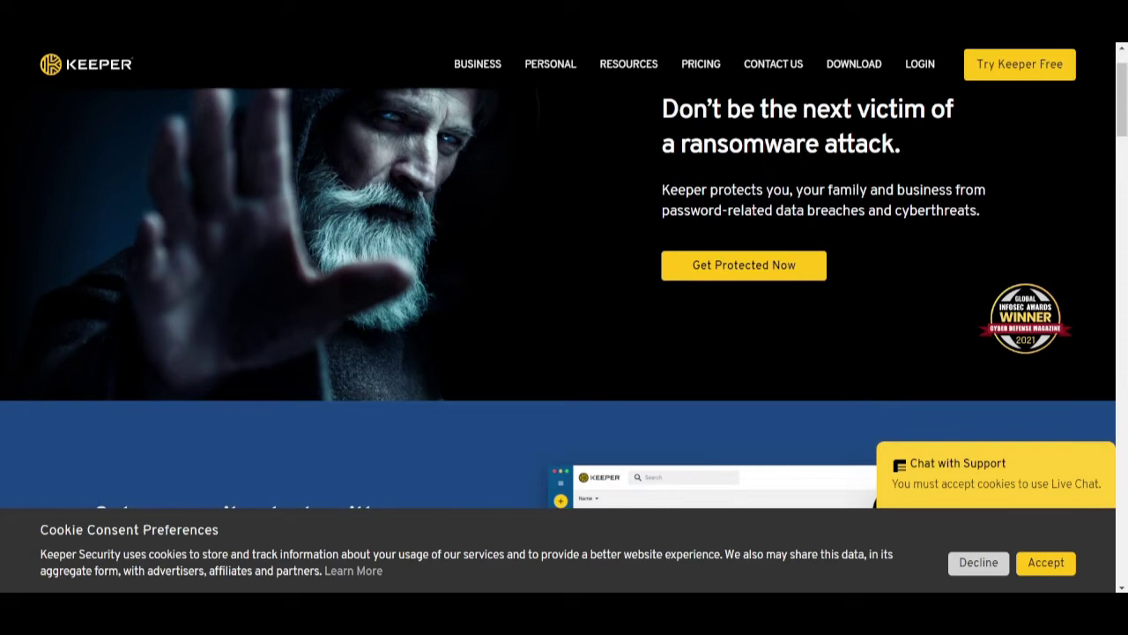
{"action": "scroll", "coordinate": [240, 280], "scroll_direction": "down", "scroll_amount": 3}
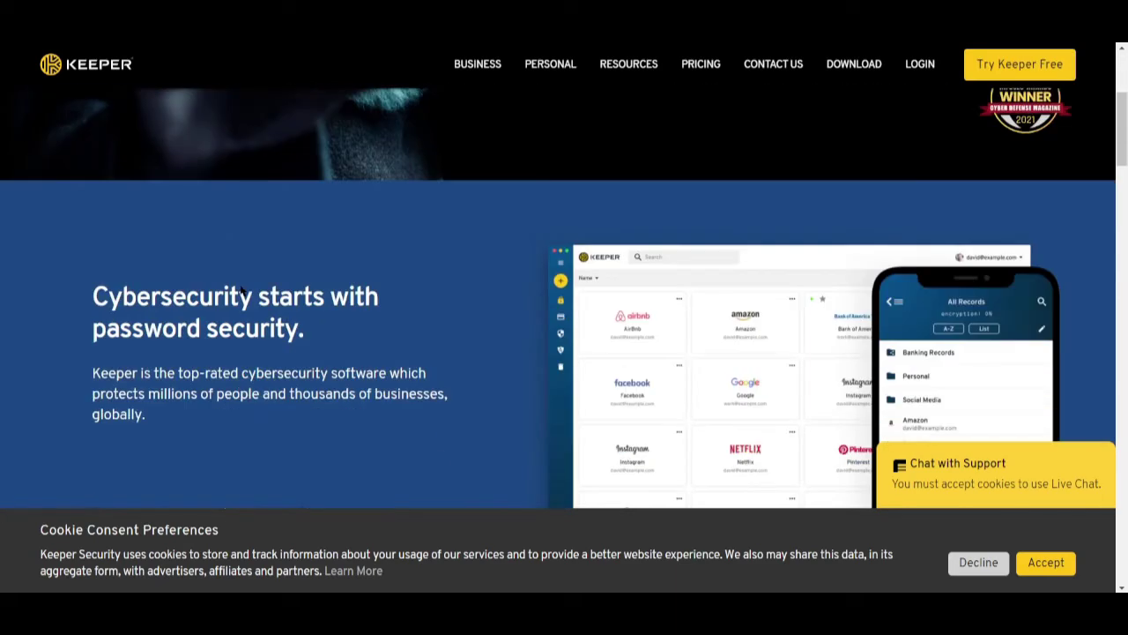
{"action": "scroll", "coordinate": [240, 280], "scroll_direction": "up", "scroll_amount": 4}
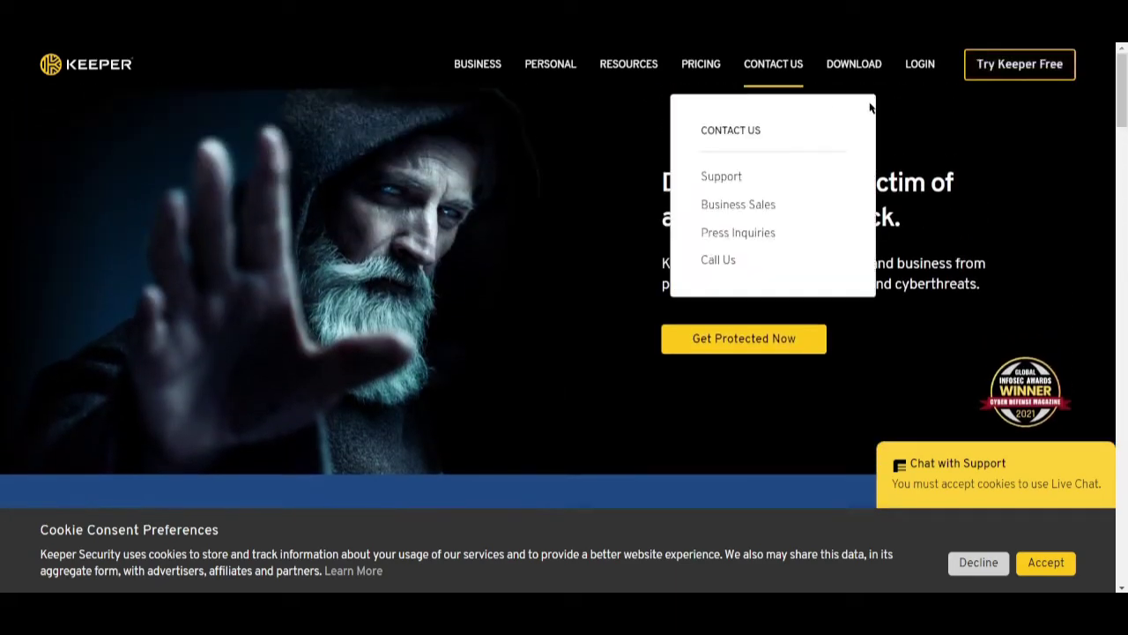
Pick the personal-use free trial and accept the cookie banner.
{"action": "left_click", "coordinate": [1013, 66]}
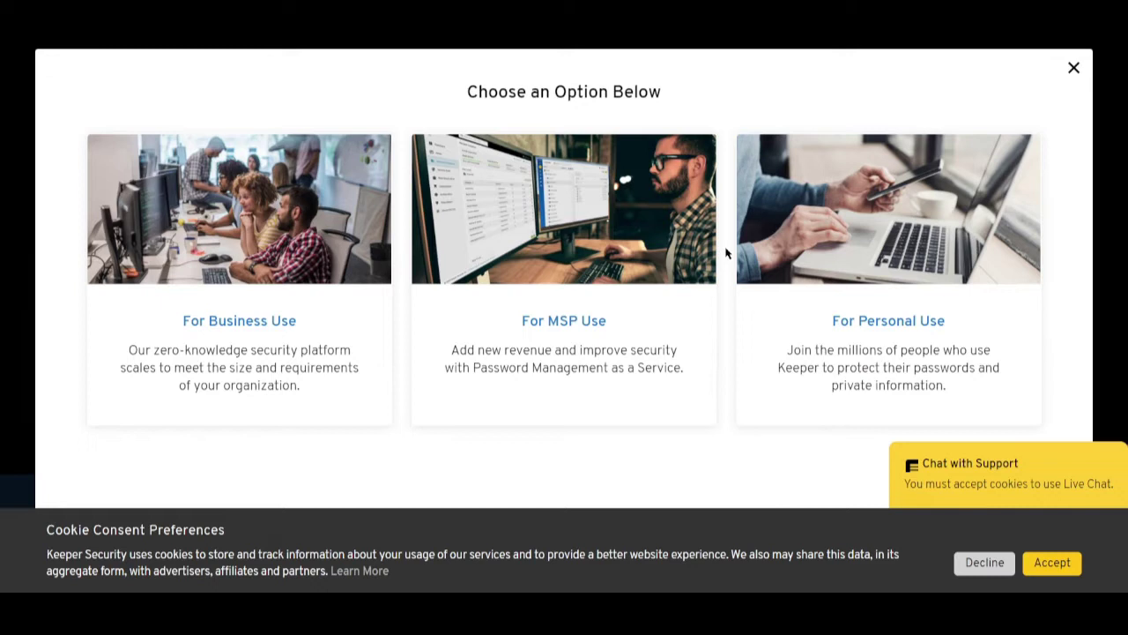
{"action": "left_click", "coordinate": [852, 257]}
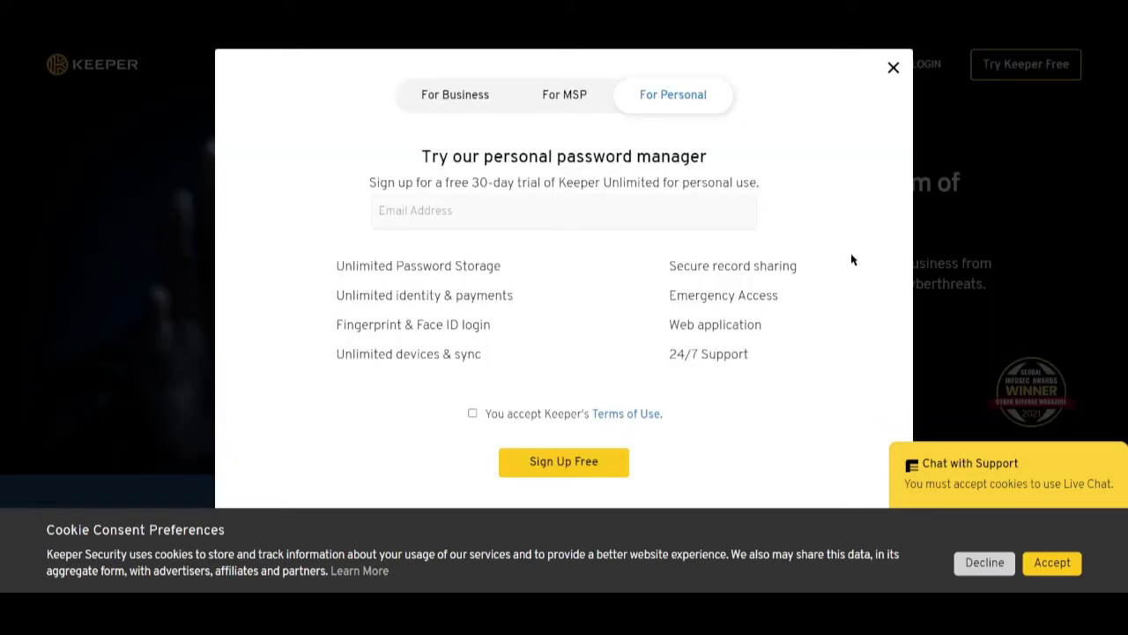
{"action": "left_click", "coordinate": [1049, 562]}
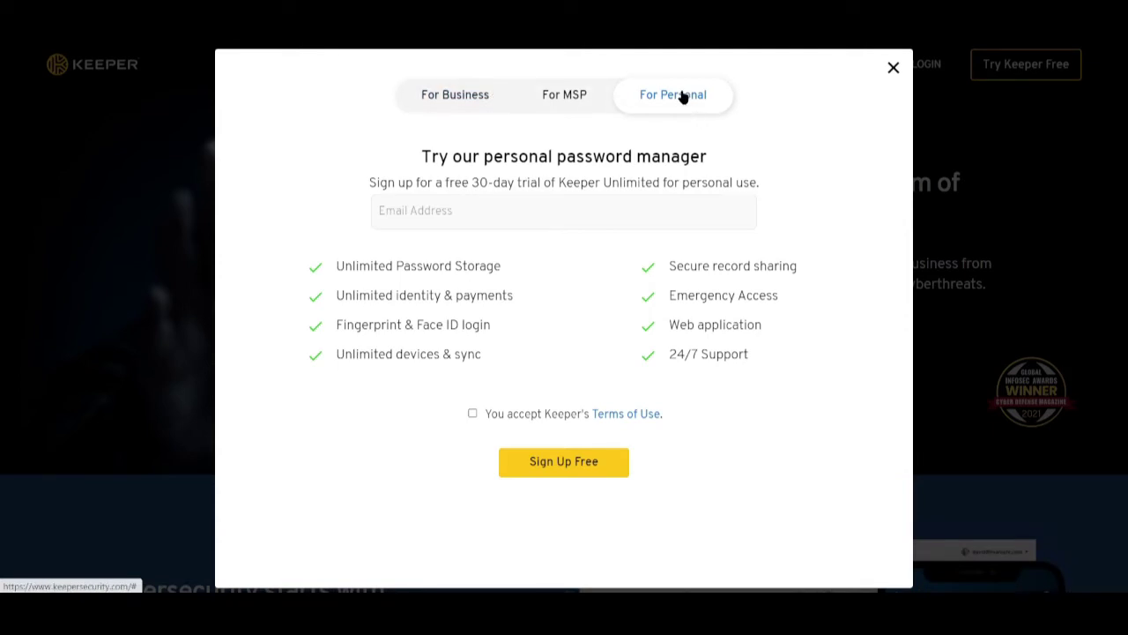
Accept the Terms of Use and start entering the account e-mail address.
{"action": "left_click", "coordinate": [472, 413]}
{"action": "left_click", "coordinate": [532, 462]}
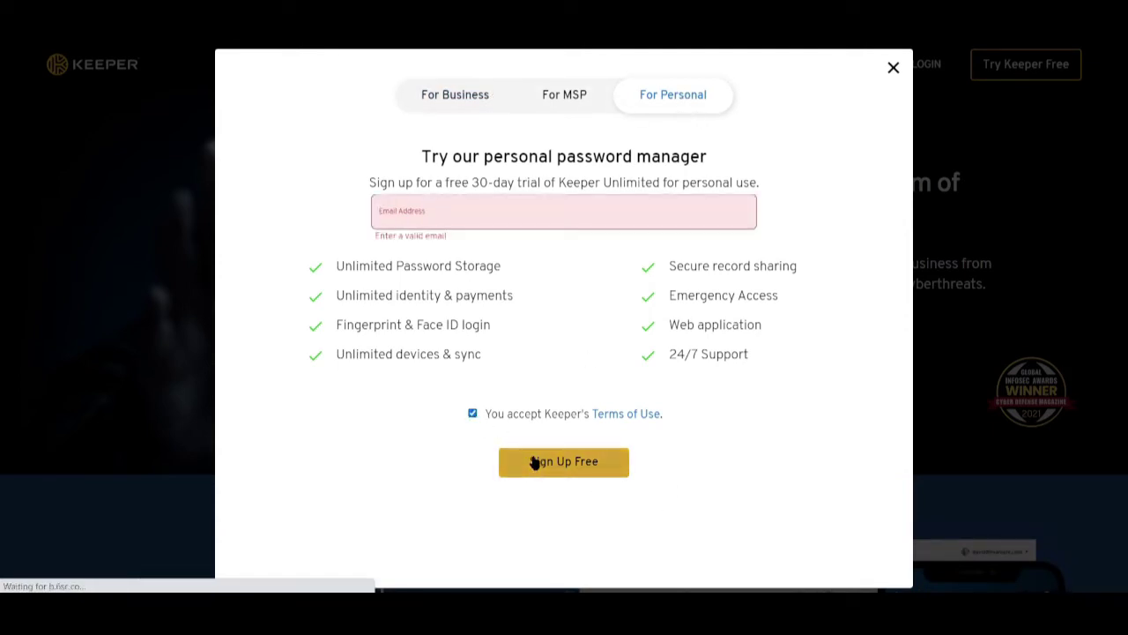
{"action": "left_click", "coordinate": [496, 225]}
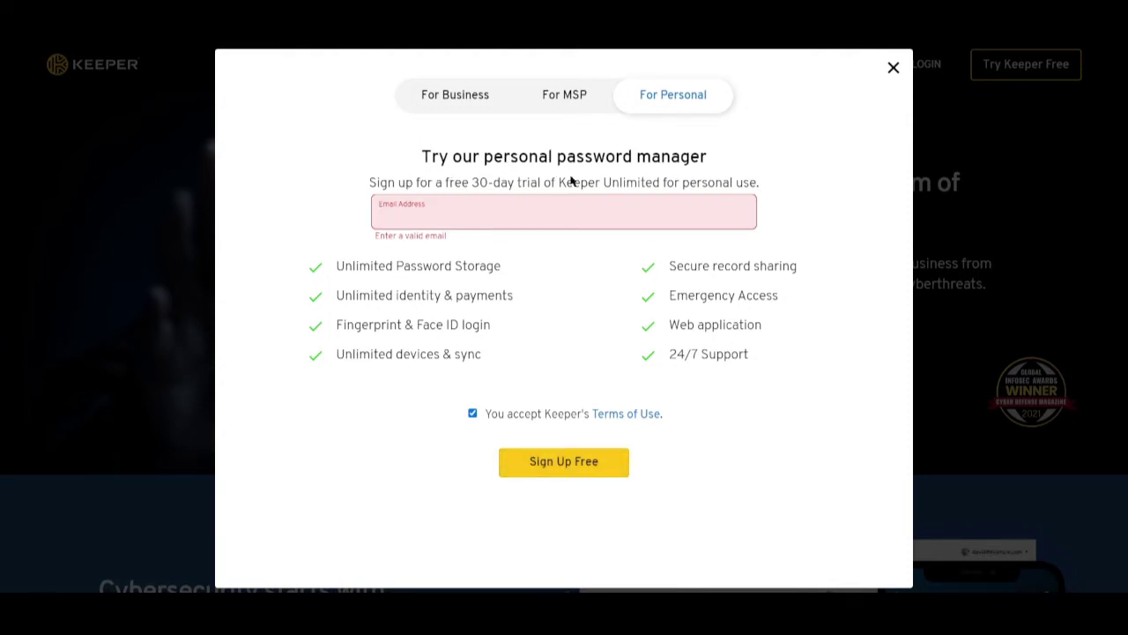
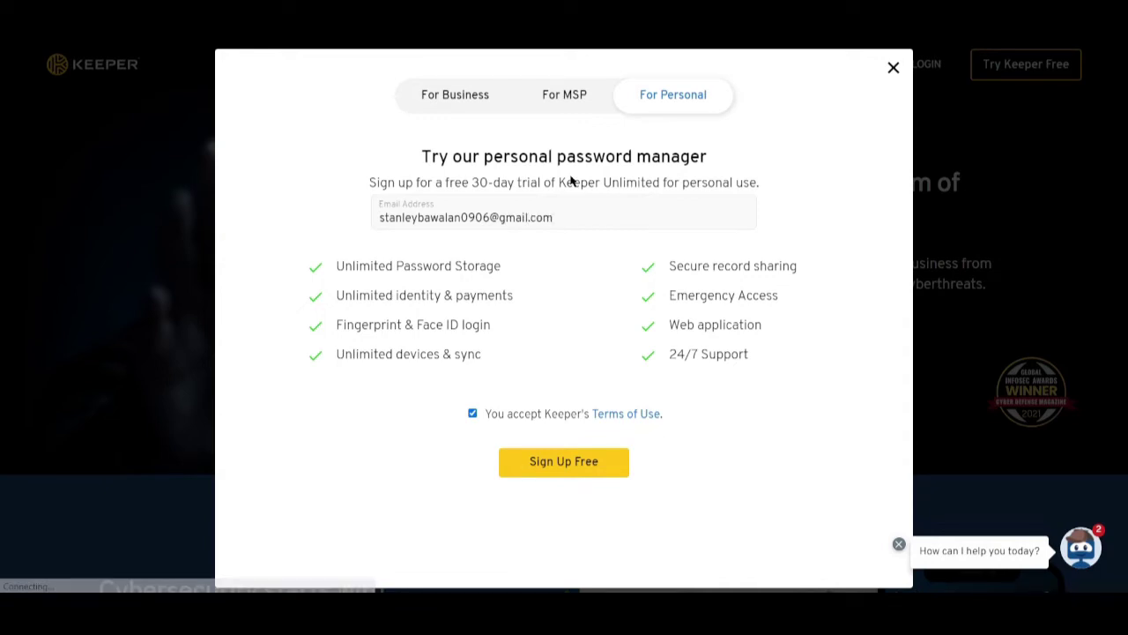
Submit the sign-up, confirm the master password and paste the emailed verification code.
{"action": "left_click", "coordinate": [535, 476]}
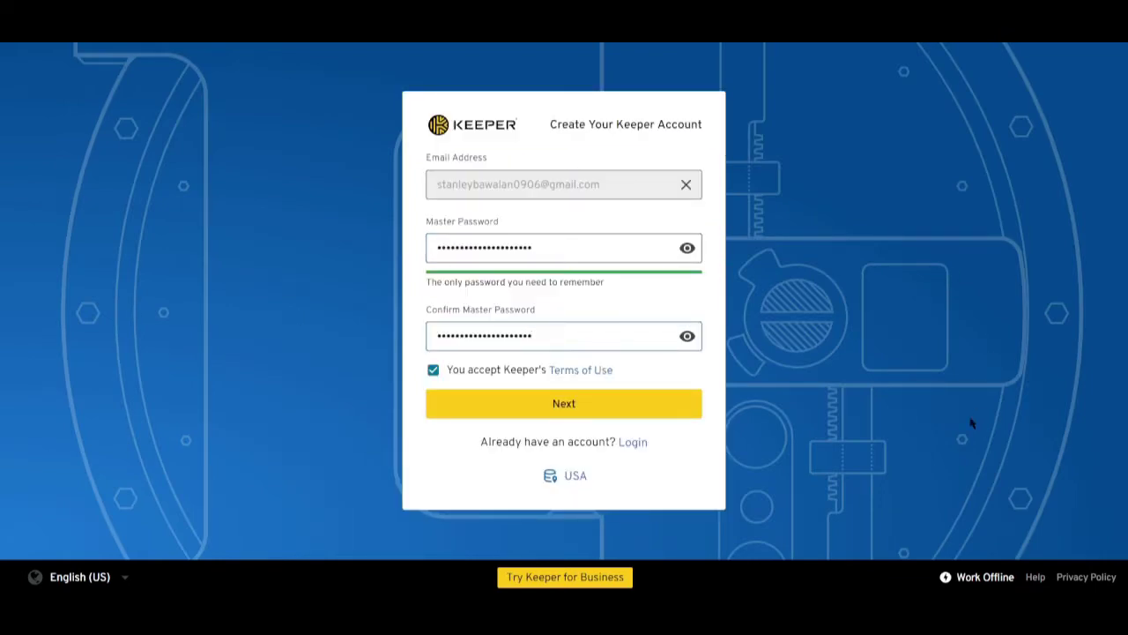
{"action": "left_click", "coordinate": [560, 402]}
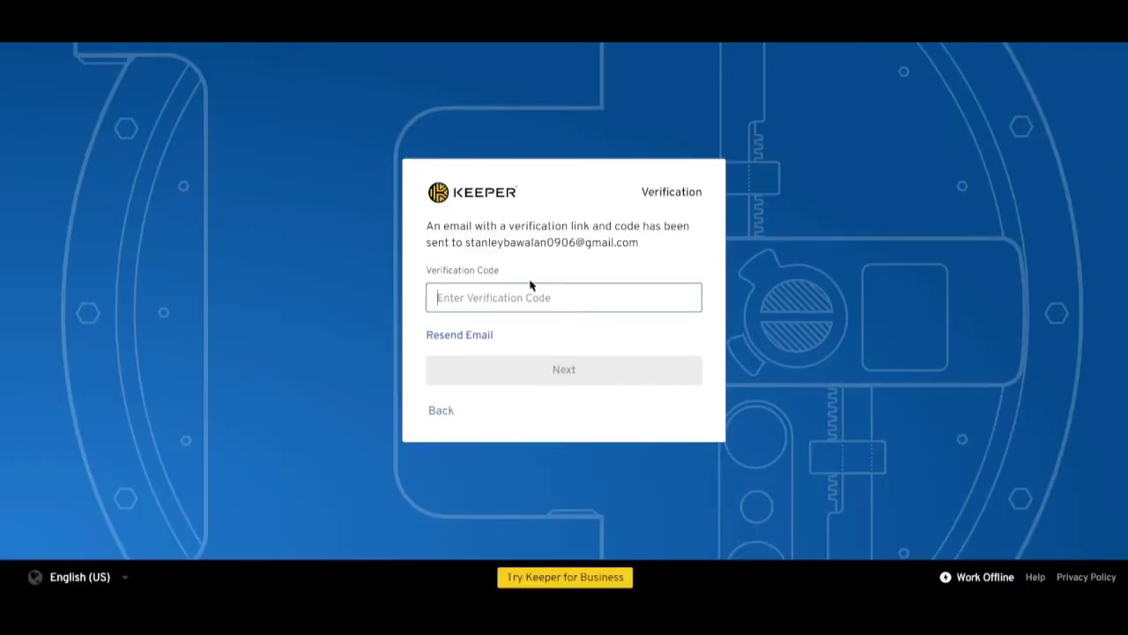
{"action": "key", "text": "ctrl+v"}
{"action": "left_click", "coordinate": [528, 371]}
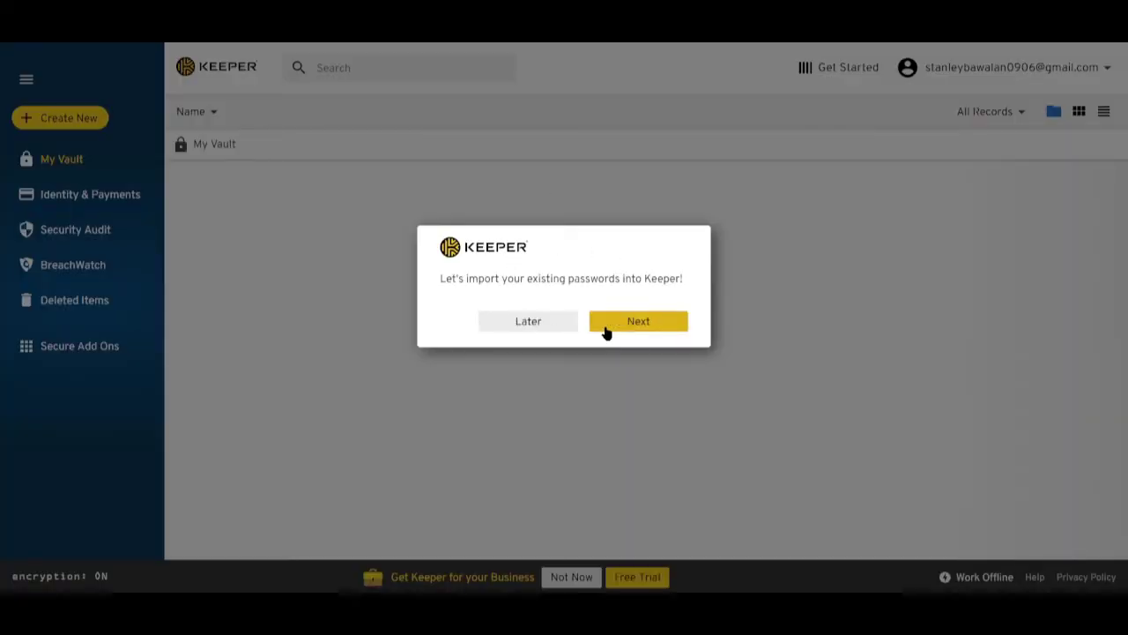
Postpone the import, then skip record, extension, payment card and two-factor setup and finish.
{"action": "left_click", "coordinate": [548, 320]}
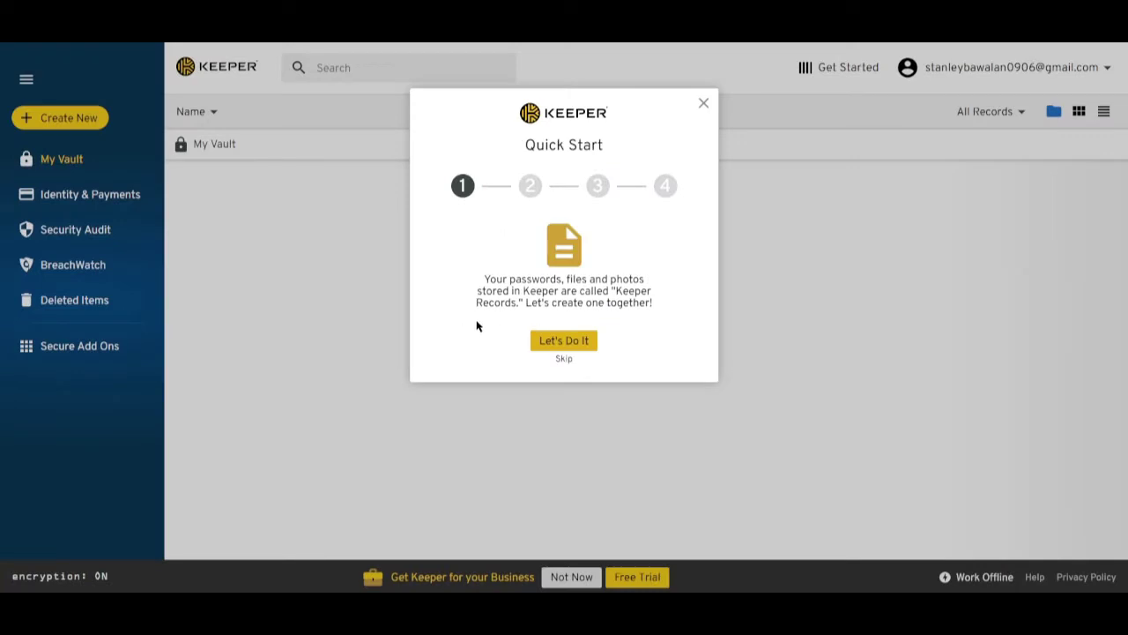
{"action": "left_click", "coordinate": [562, 359]}
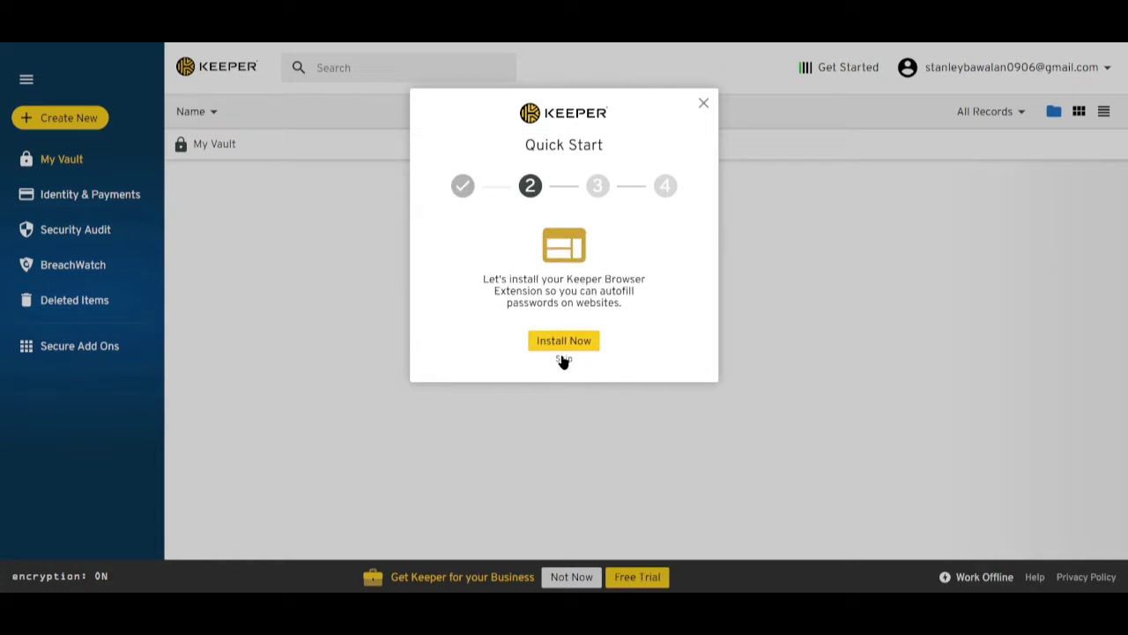
{"action": "left_click", "coordinate": [562, 359]}
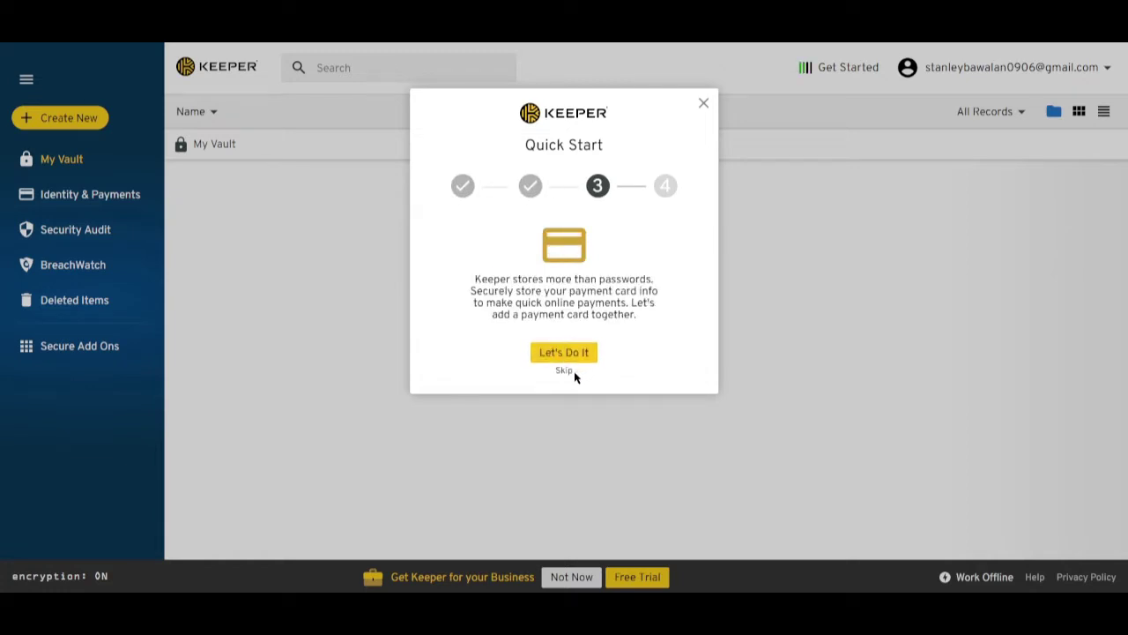
{"action": "left_click", "coordinate": [567, 374]}
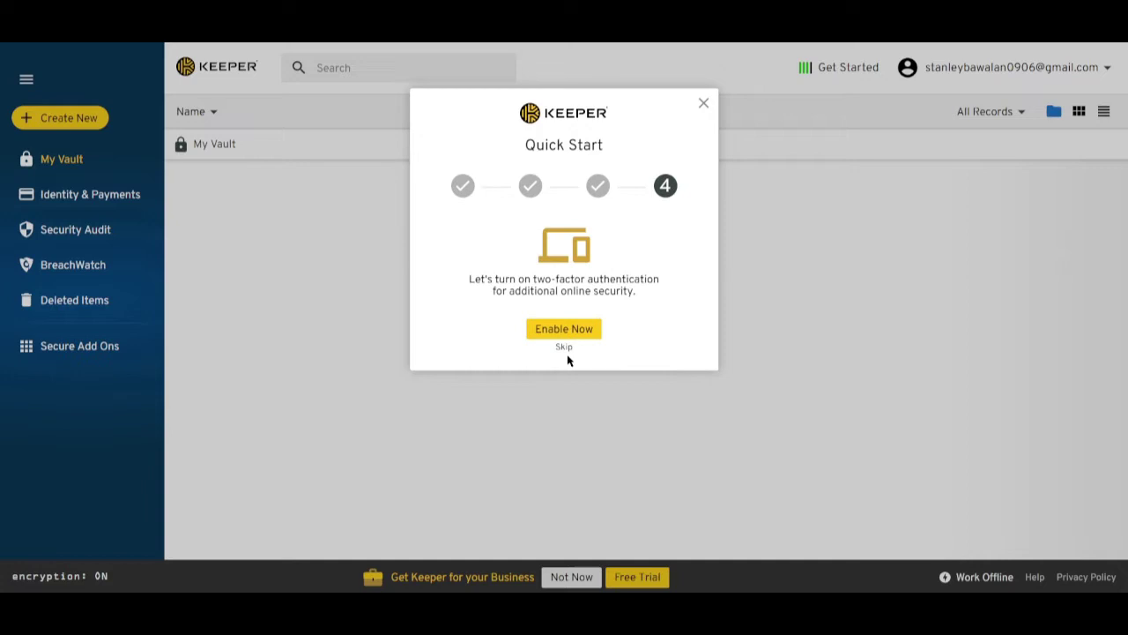
{"action": "left_click", "coordinate": [564, 351]}
{"action": "left_click", "coordinate": [565, 315]}
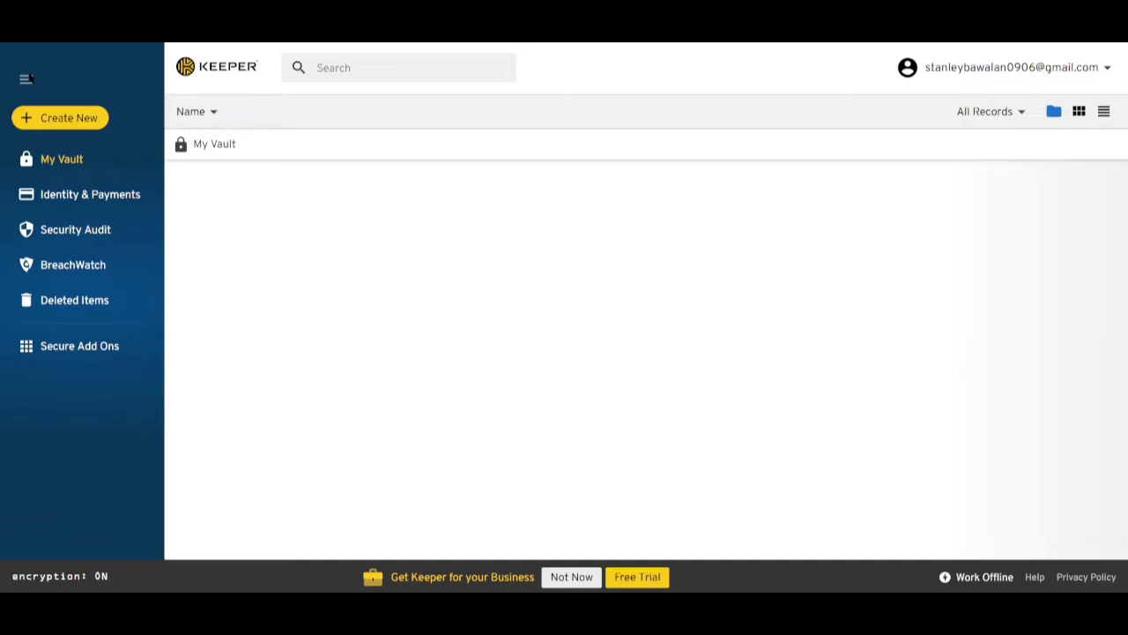
Collapse and re-expand the sidebar, go to My Vault and open the Create New menu.
{"action": "left_click", "coordinate": [26, 79]}
{"action": "left_click", "coordinate": [27, 80]}
{"action": "left_click", "coordinate": [48, 164]}
{"action": "left_click", "coordinate": [53, 123]}
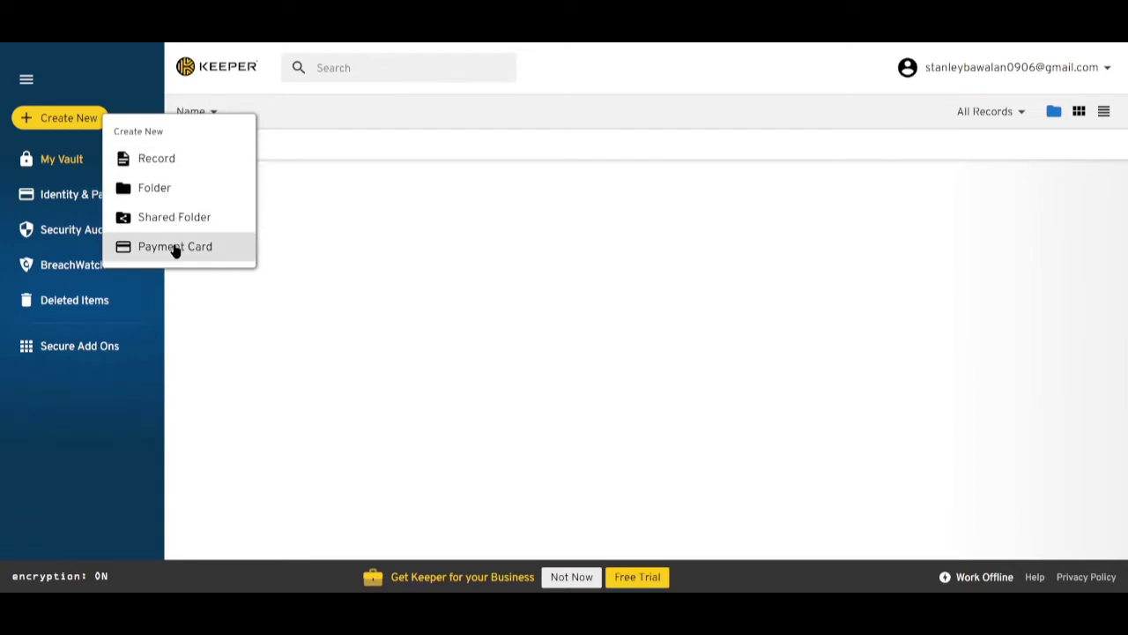
Create a folder named Socials, expand it in the tree and open its edit form.
{"action": "left_click", "coordinate": [154, 191]}
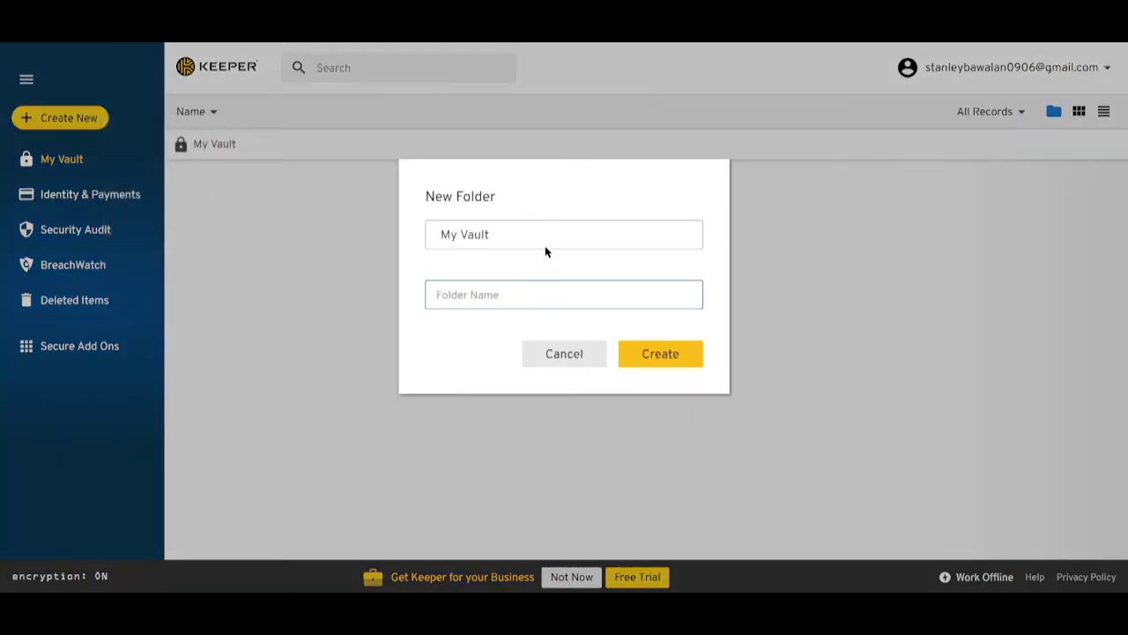
{"action": "left_click", "coordinate": [512, 298]}
{"action": "type", "text": "Socials"}
{"action": "left_click", "coordinate": [635, 352]}
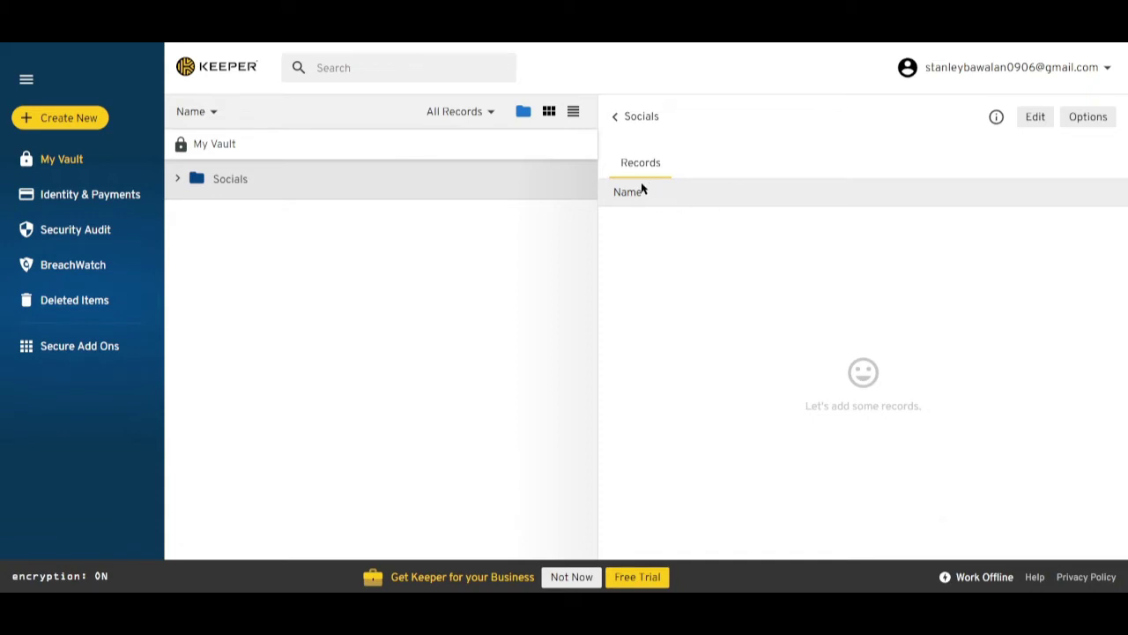
{"action": "left_click", "coordinate": [360, 183]}
{"action": "left_click", "coordinate": [1036, 120]}
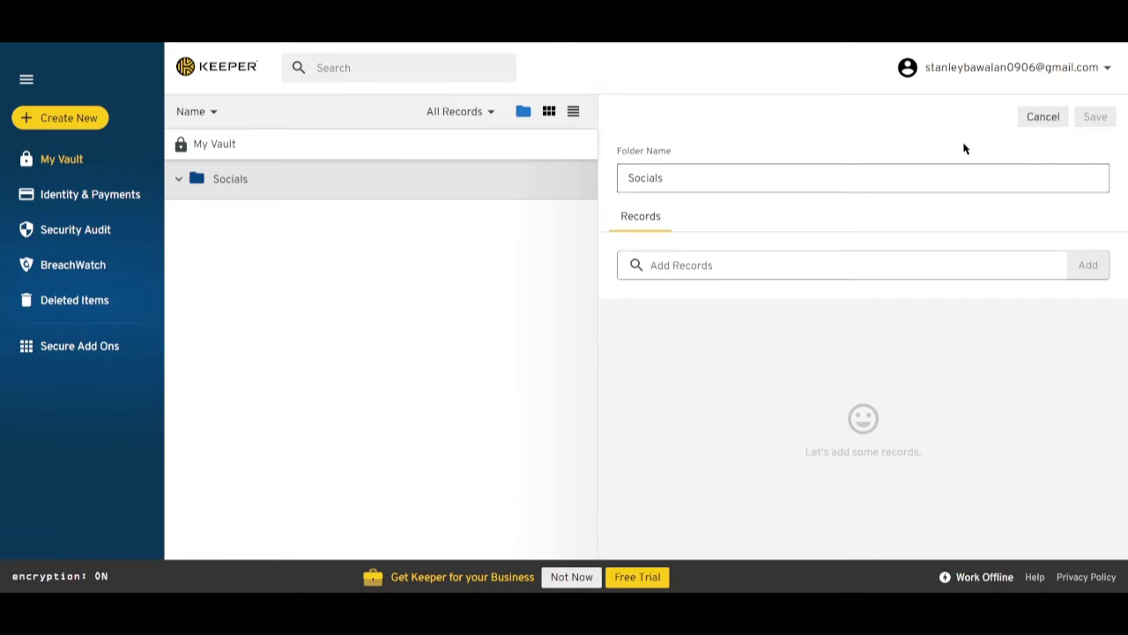
{"action": "left_click", "coordinate": [1047, 120]}
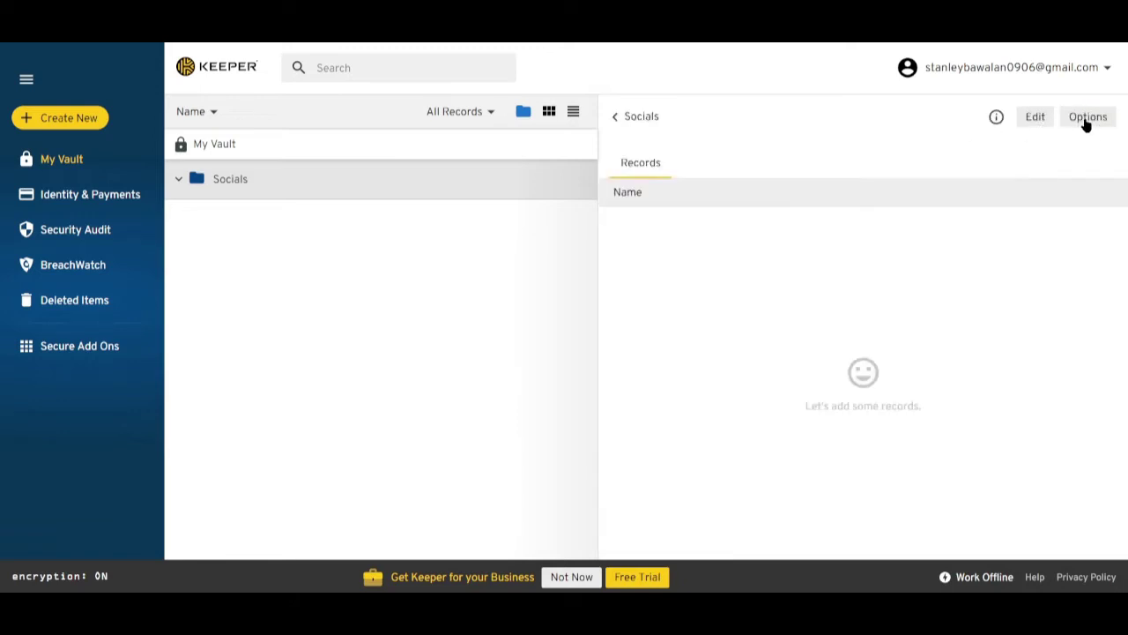
{"action": "left_click", "coordinate": [1087, 118]}
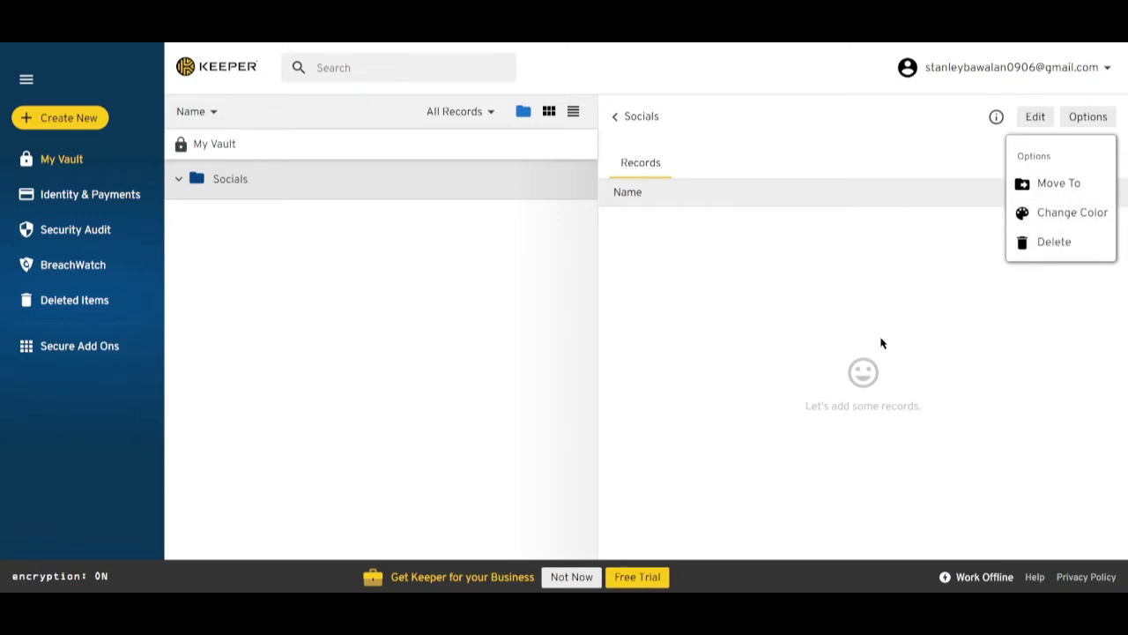
{"action": "left_click", "coordinate": [882, 343]}
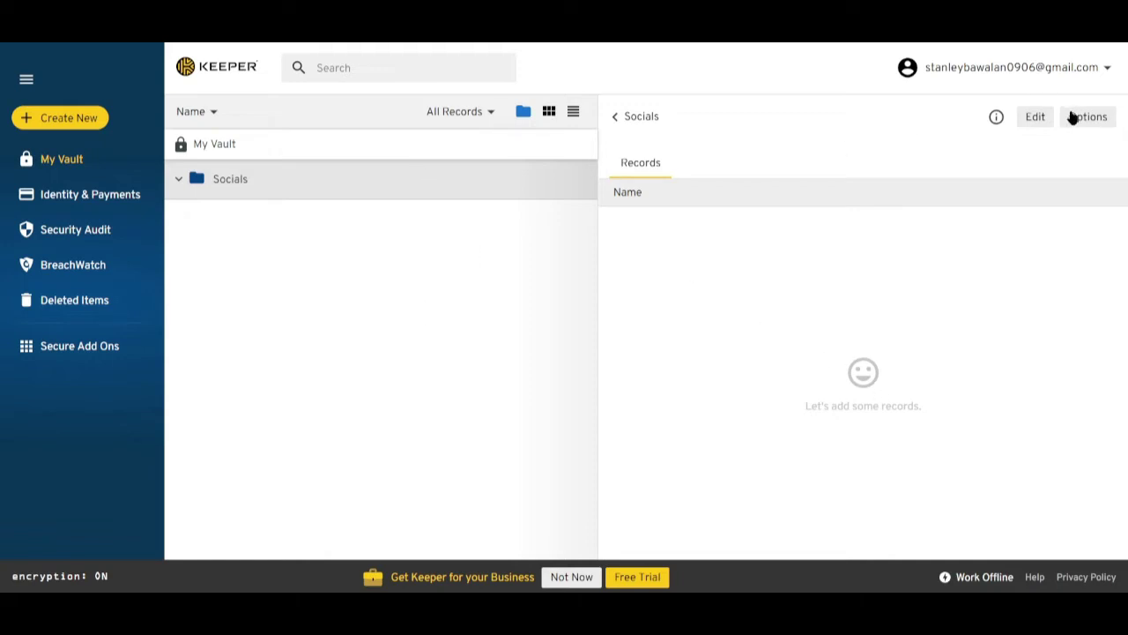
{"action": "left_click", "coordinate": [1048, 121]}
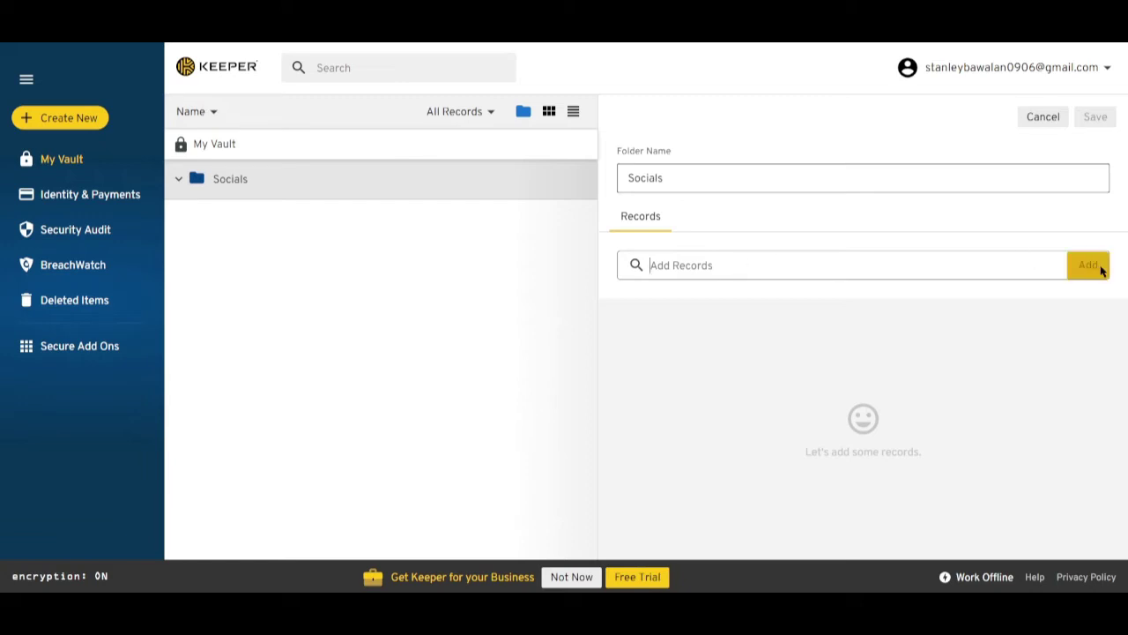
{"action": "left_click", "coordinate": [1050, 123]}
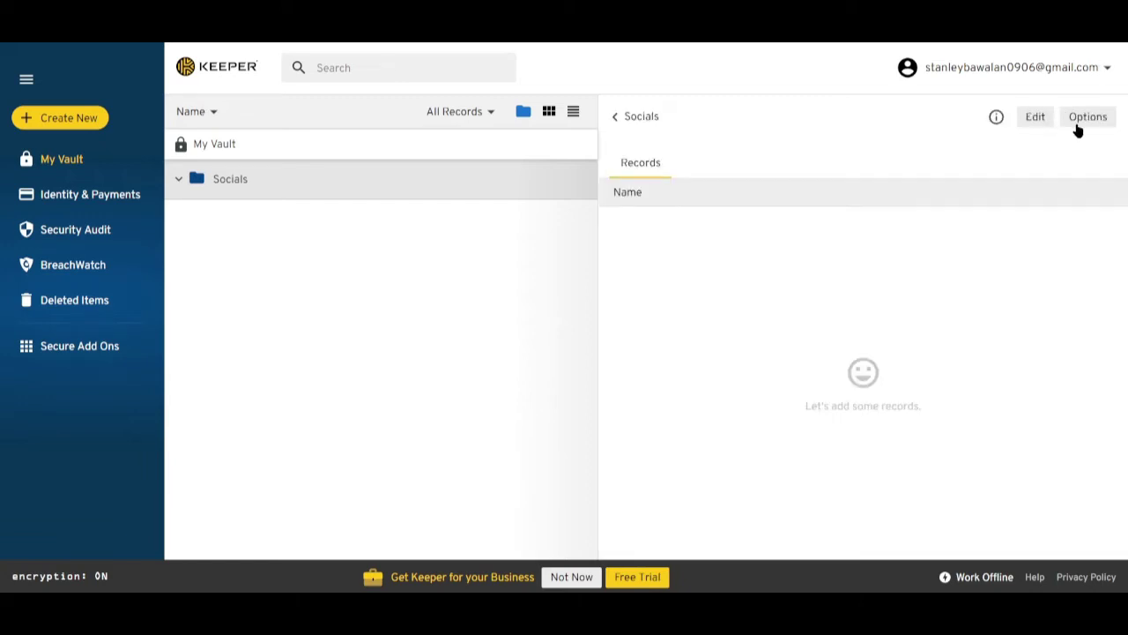
{"action": "left_click", "coordinate": [1079, 125]}
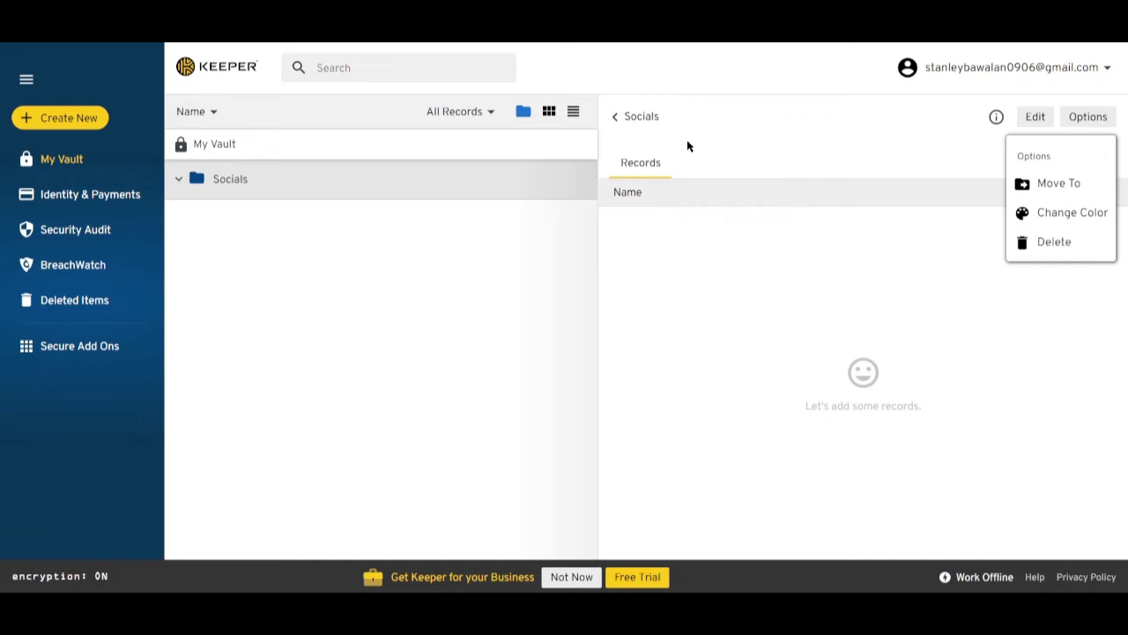
{"action": "left_click", "coordinate": [626, 123]}
{"action": "left_click", "coordinate": [617, 120]}
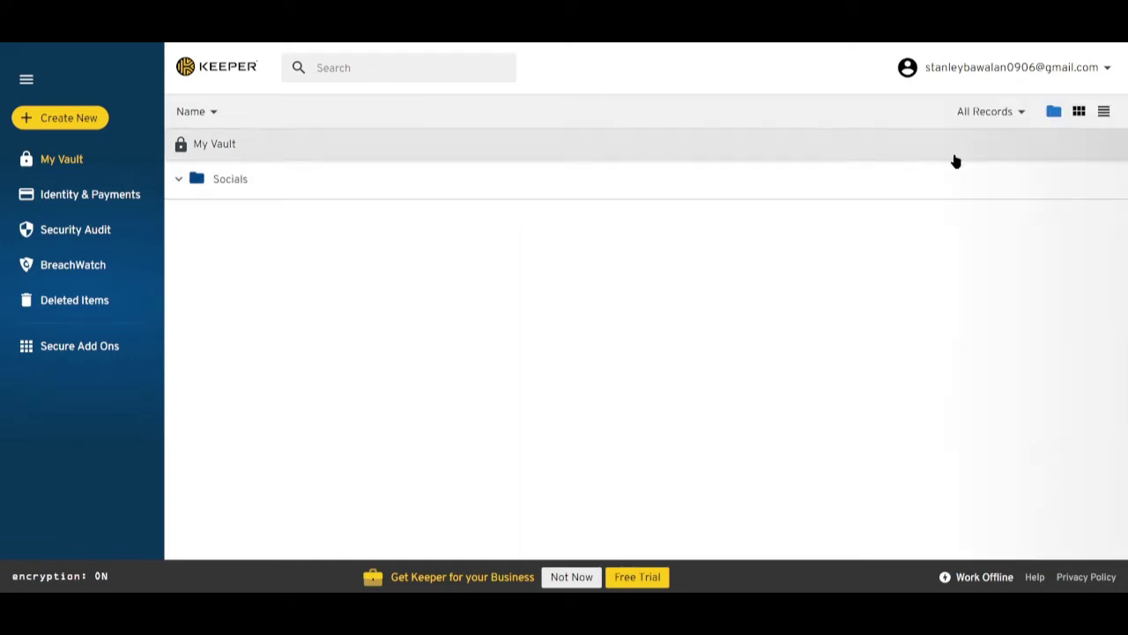
{"action": "left_click", "coordinate": [217, 182]}
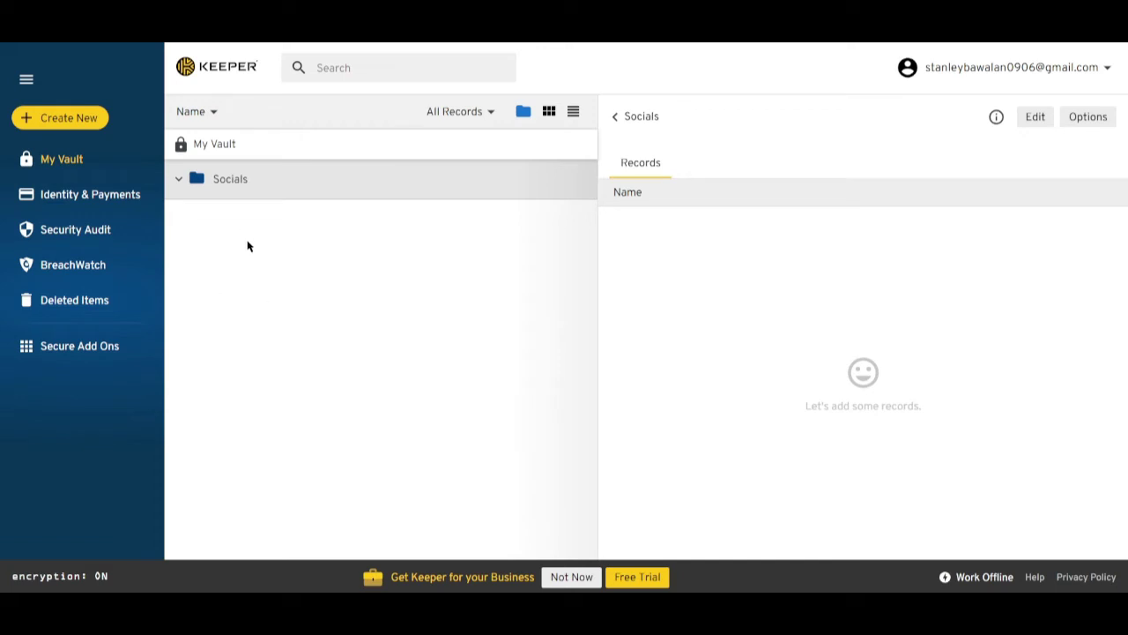
{"action": "left_click", "coordinate": [61, 118]}
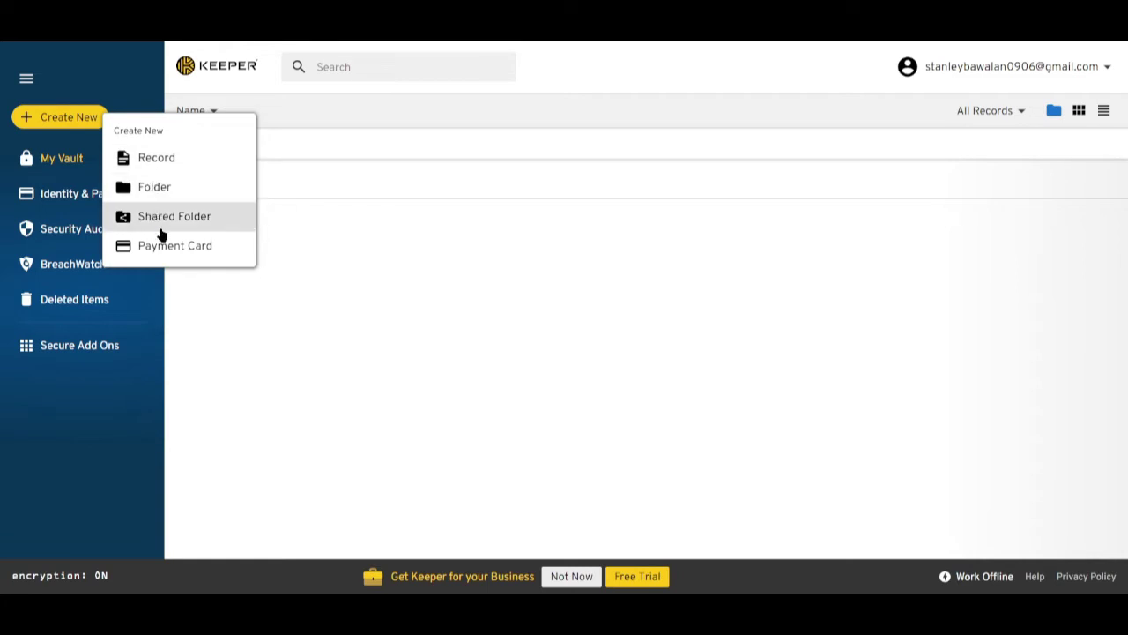
{"action": "left_click", "coordinate": [166, 157]}
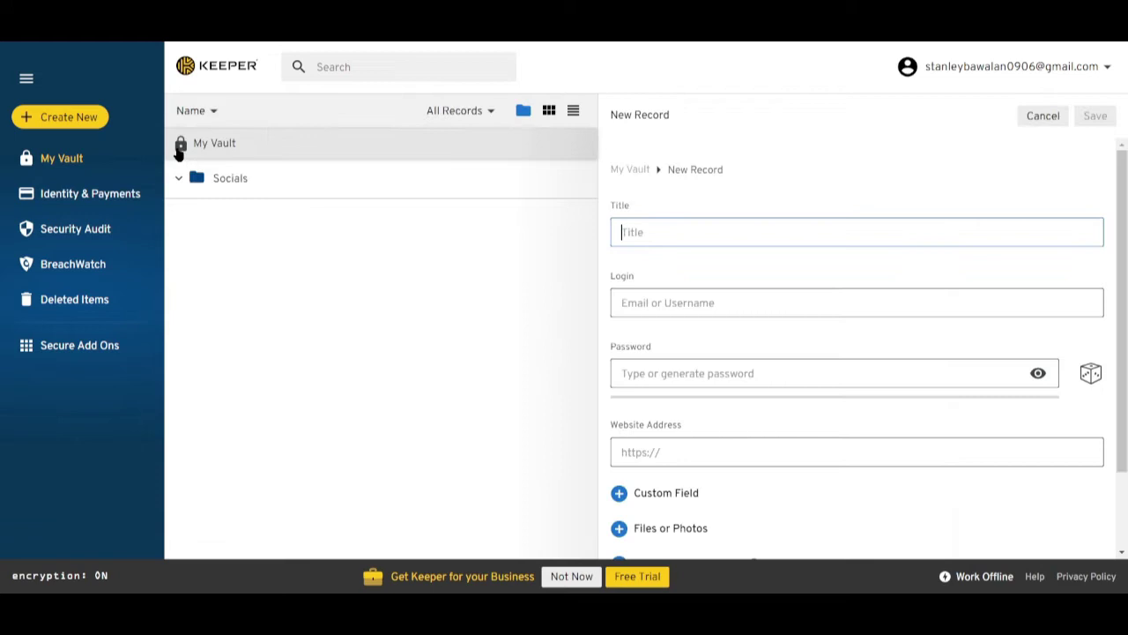
{"action": "scroll", "coordinate": [701, 225], "scroll_direction": "down", "scroll_amount": 3}
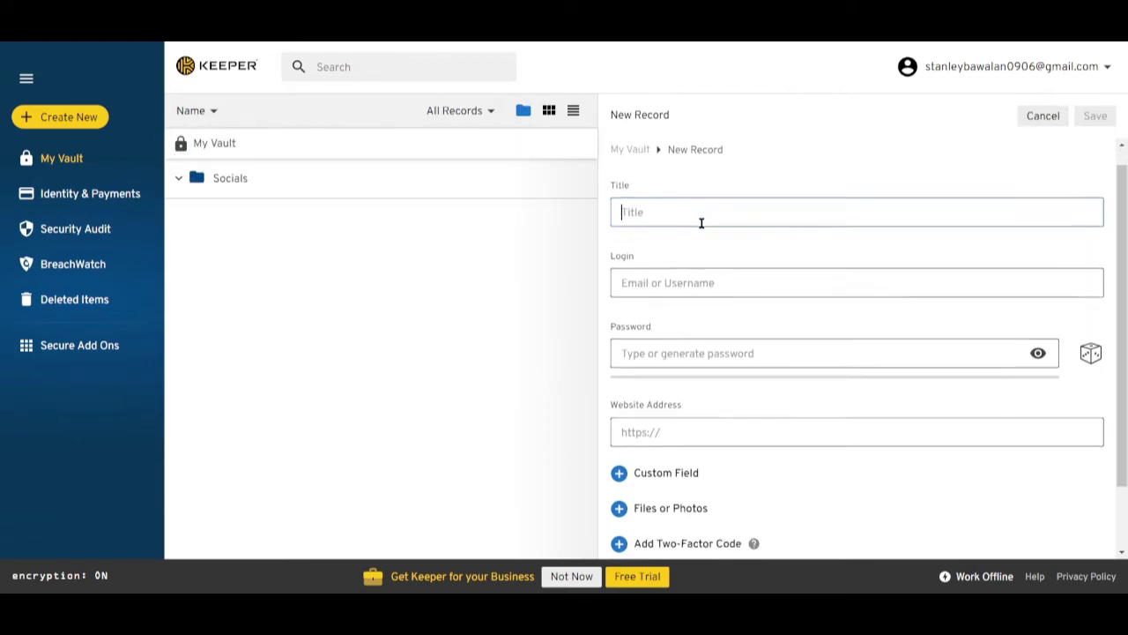
{"action": "scroll", "coordinate": [701, 238], "scroll_direction": "up", "scroll_amount": 3}
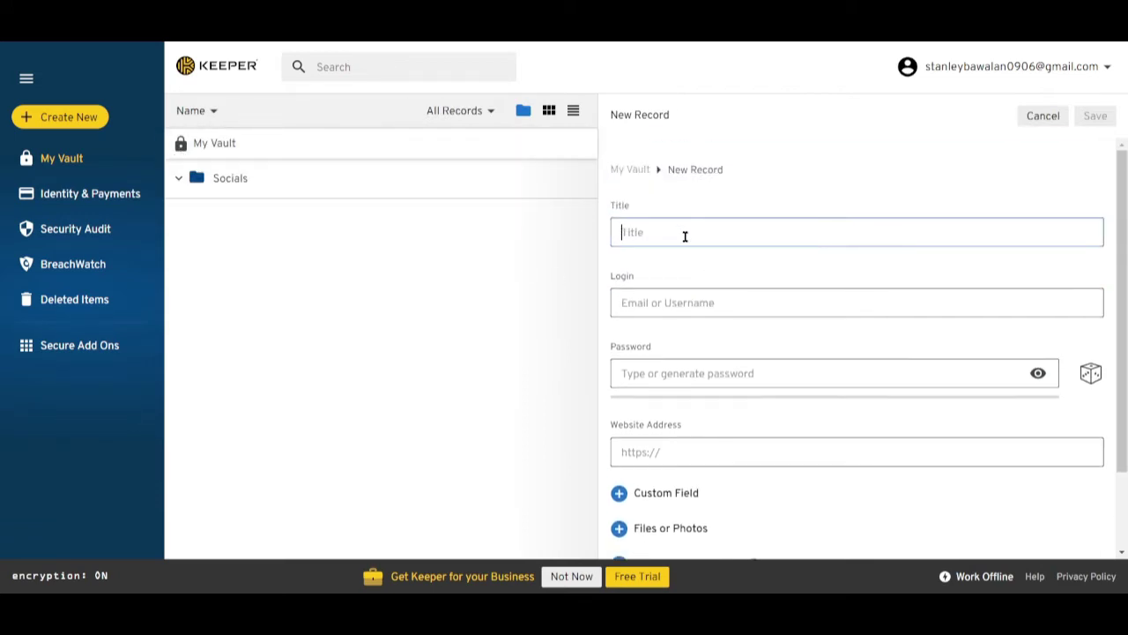
{"action": "type", "text": "Facebook"}
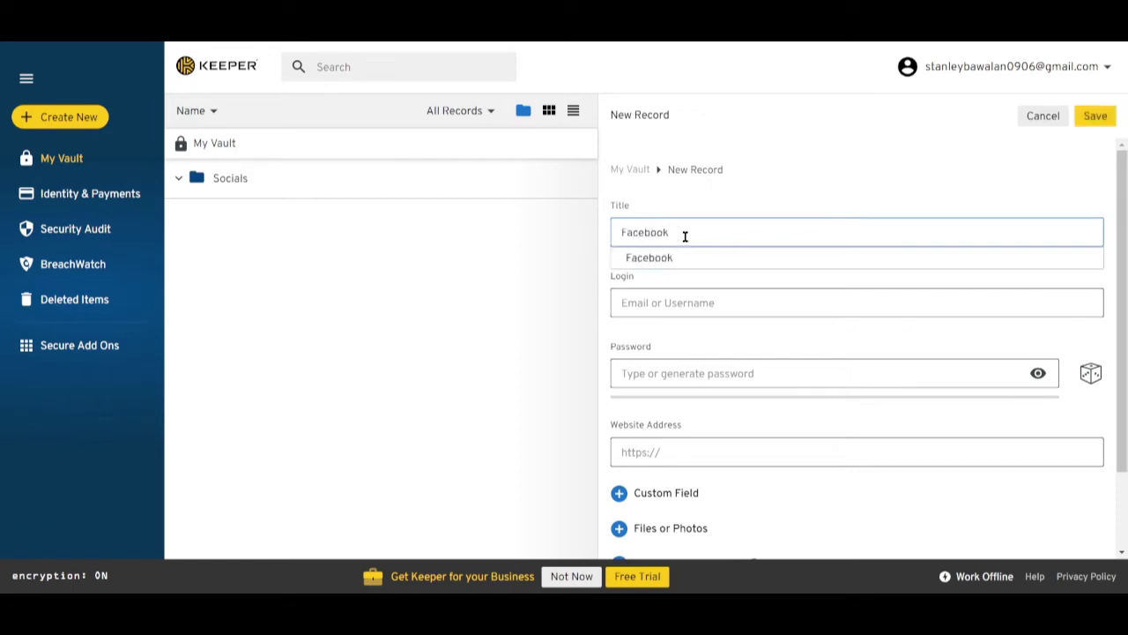
{"action": "left_click", "coordinate": [680, 259]}
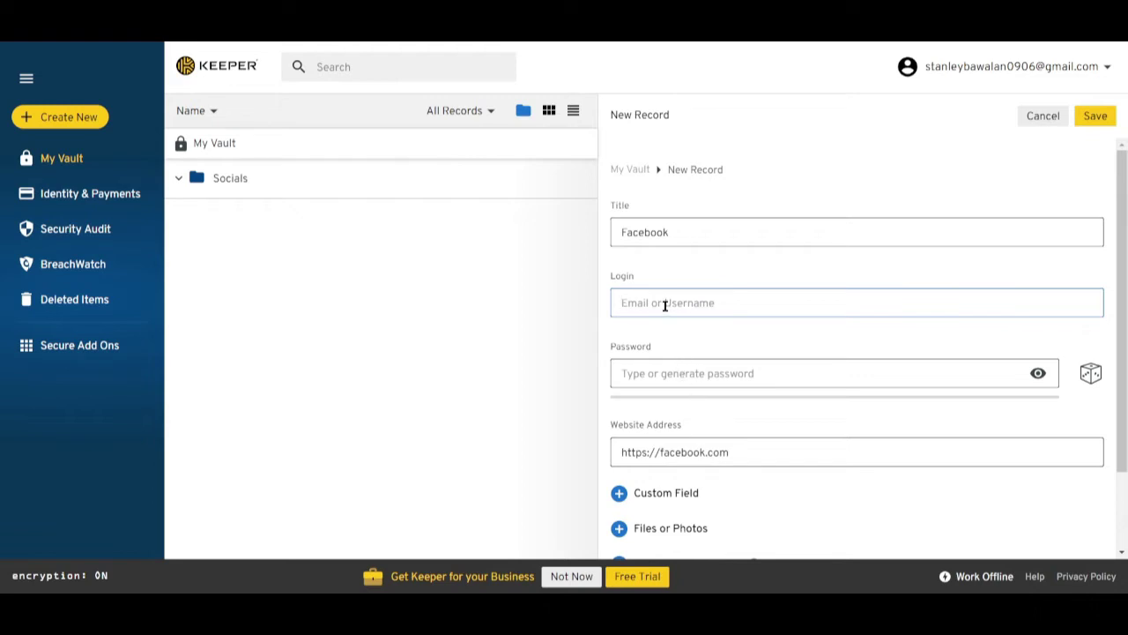
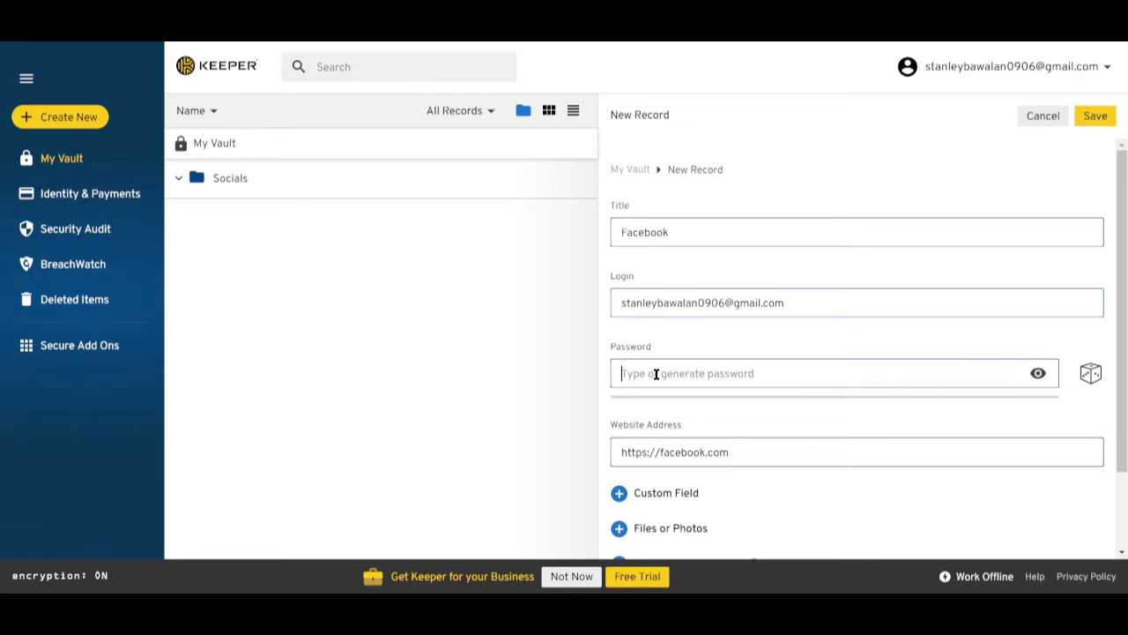
{"action": "scroll", "coordinate": [922, 414], "scroll_direction": "down", "scroll_amount": 1}
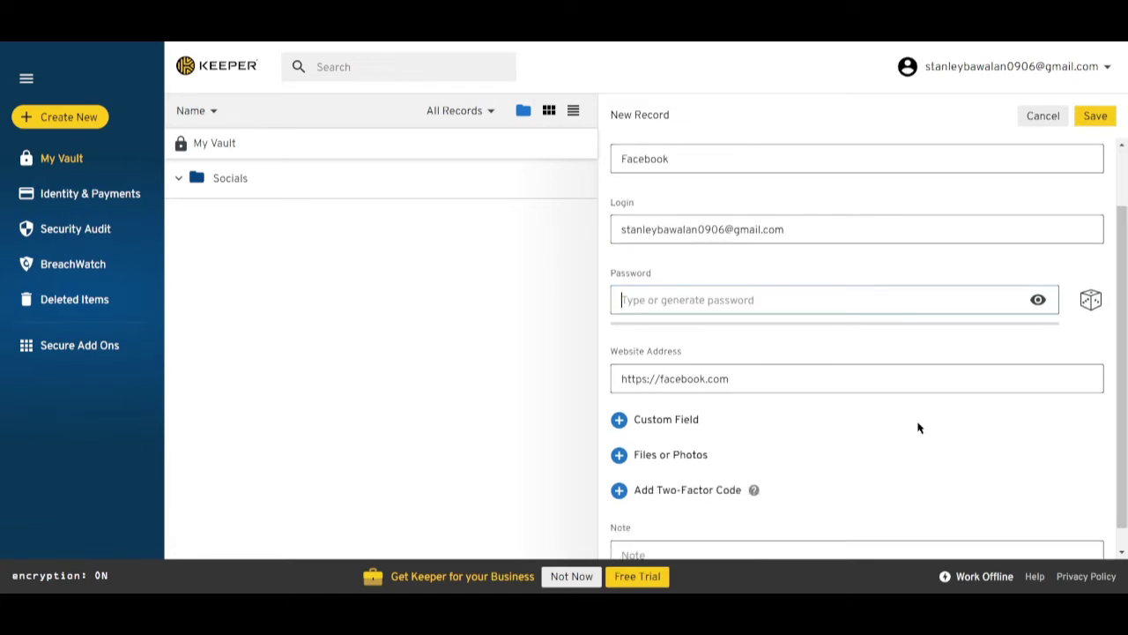
Type a password, then try generated passwords with the length shortened to 14.
{"action": "type", "text": "123"}
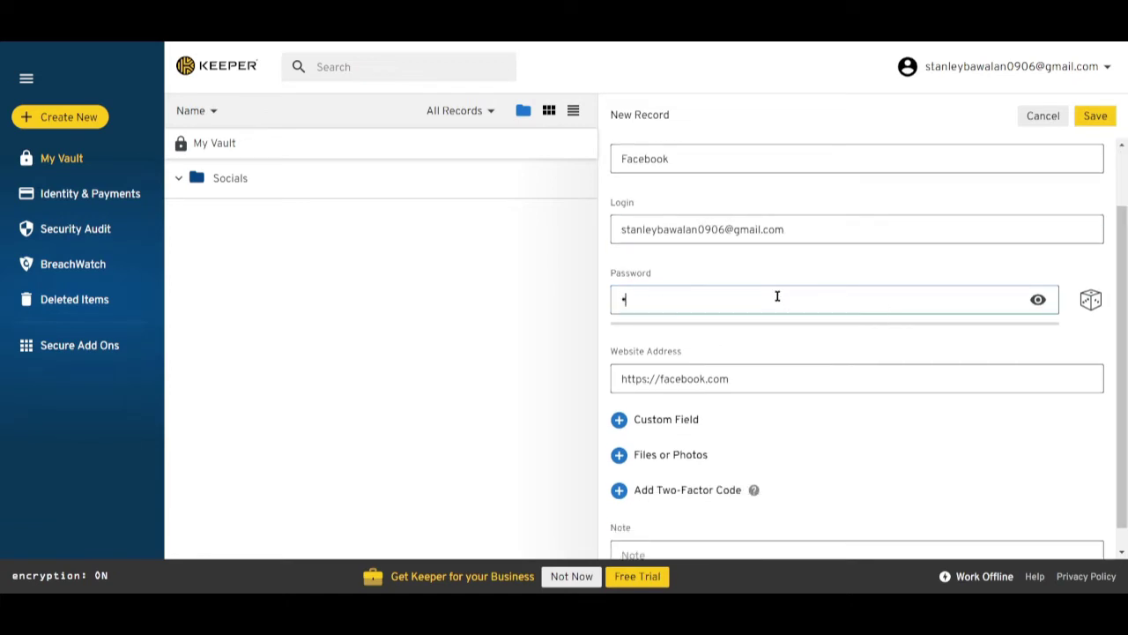
{"action": "type", "text": "45678910"}
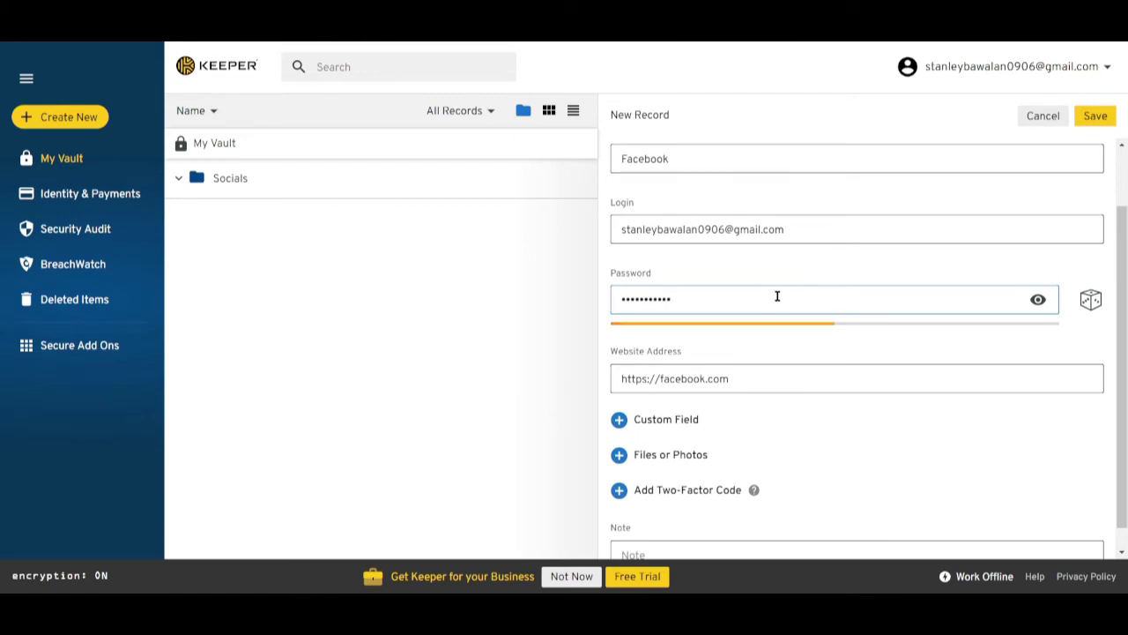
{"action": "left_click", "coordinate": [1090, 301]}
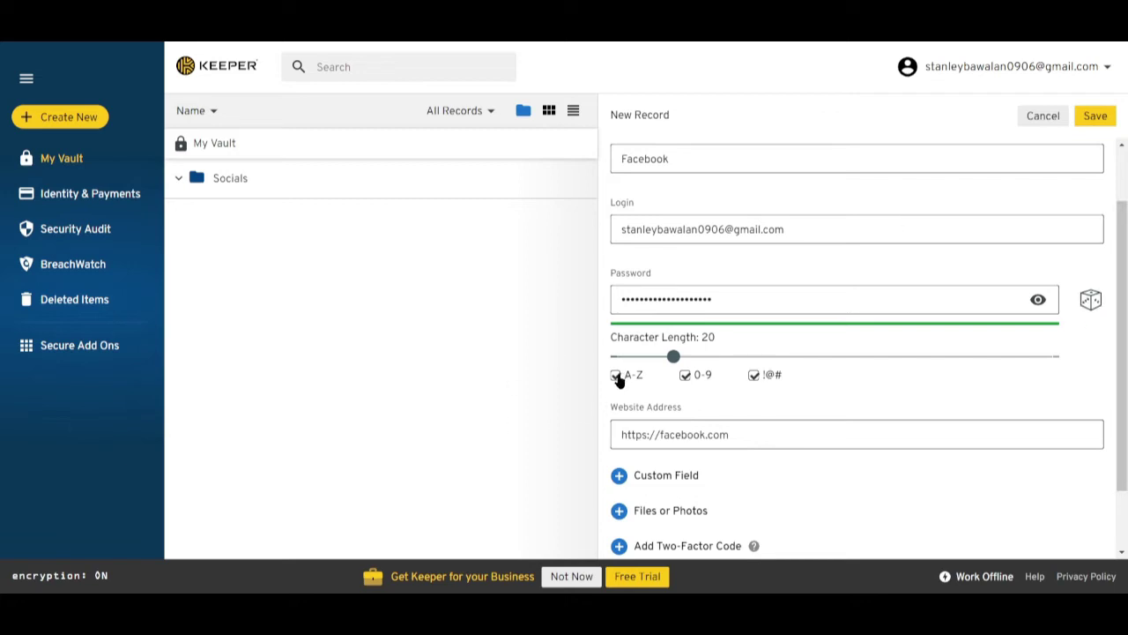
{"action": "left_click_drag", "start_coordinate": [673, 356], "coordinate": [645, 356]}
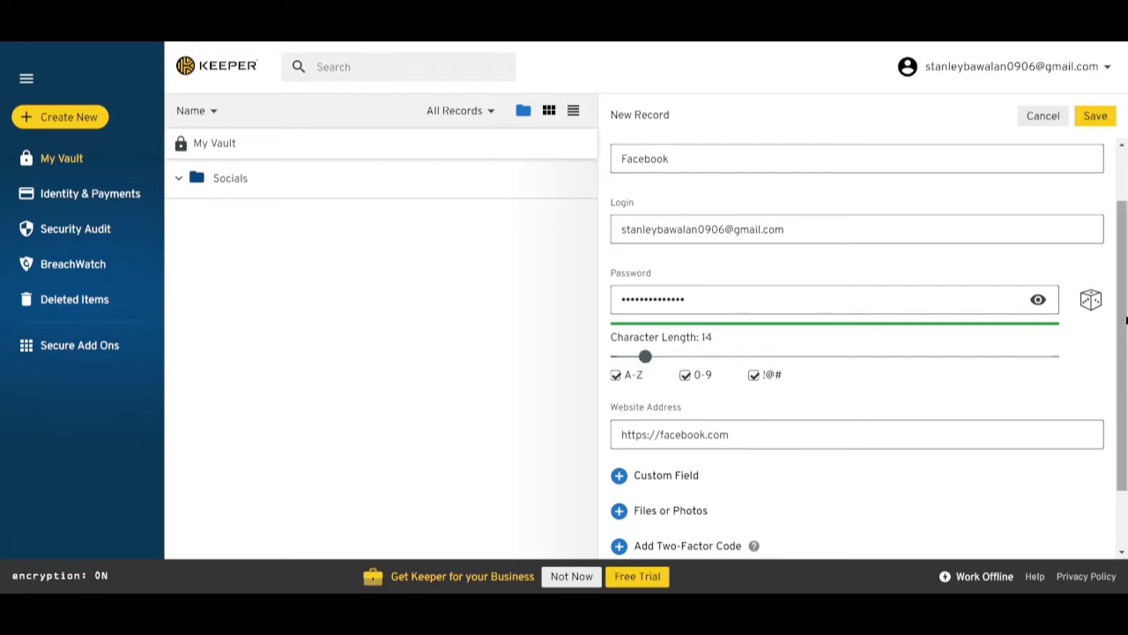
{"action": "left_click", "coordinate": [1091, 304]}
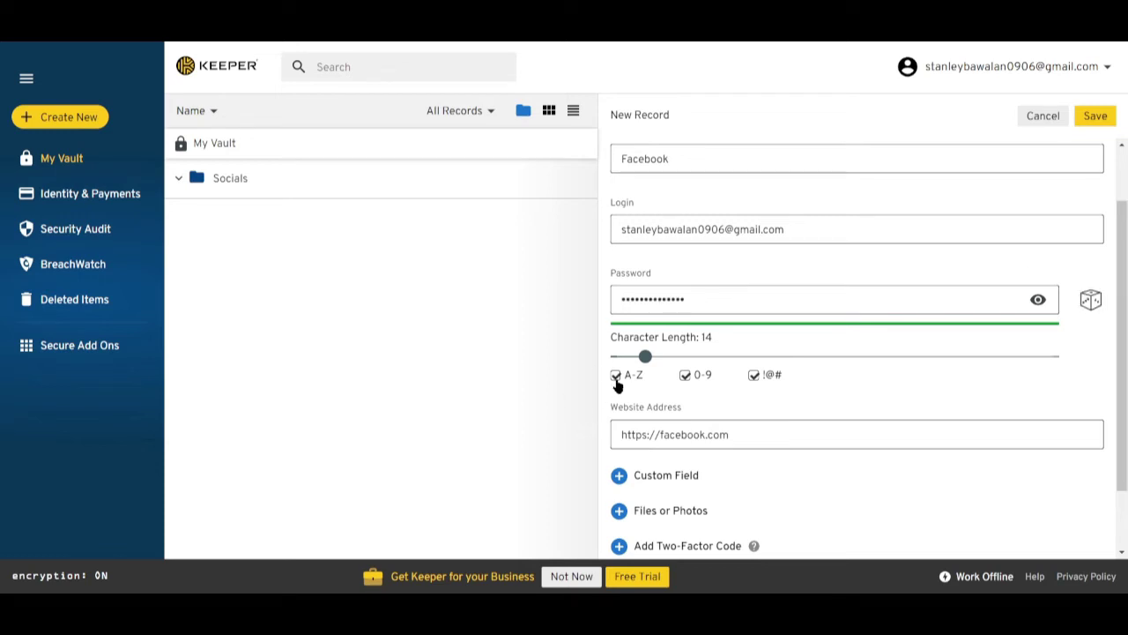
Turn off letters, digits and symbols in the generator and retype the password by hand.
{"action": "left_click", "coordinate": [615, 375]}
{"action": "left_click", "coordinate": [685, 375]}
{"action": "left_click", "coordinate": [753, 375]}
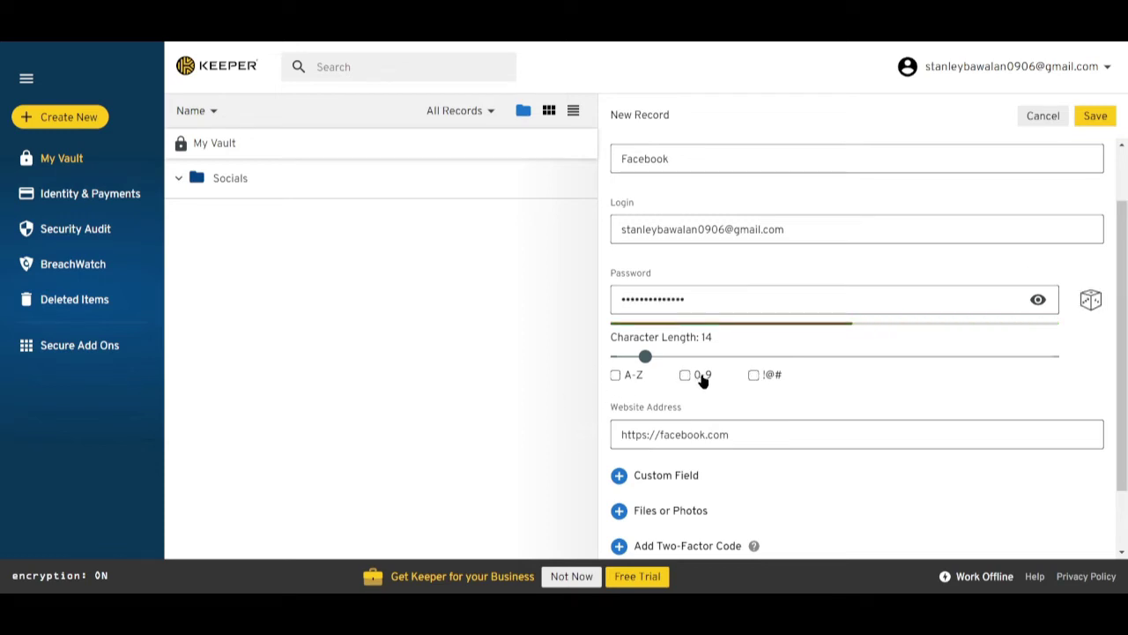
{"action": "double_click", "coordinate": [973, 304]}
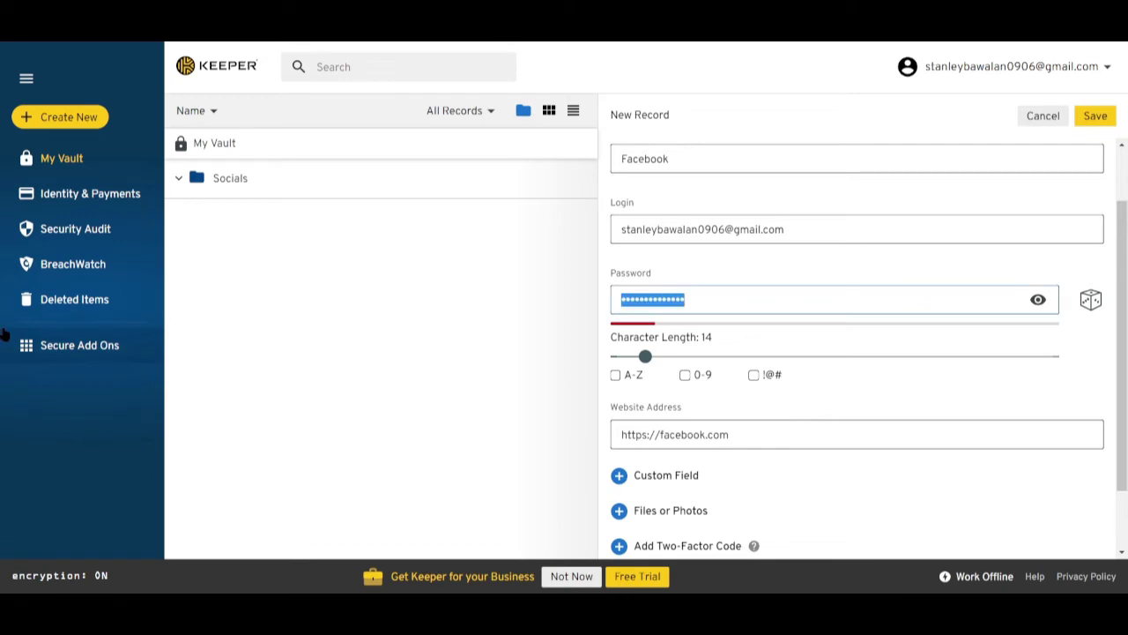
{"action": "key", "text": "BackSpace"}
{"action": "type", "text": "•••••••"}
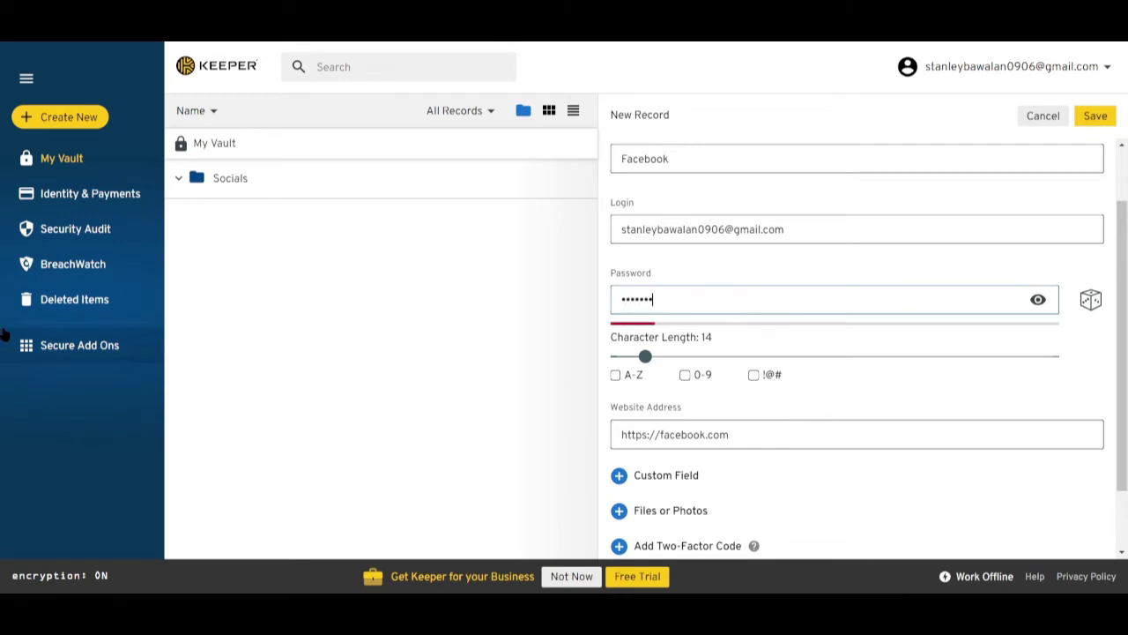
{"action": "type", "text": "••••"}
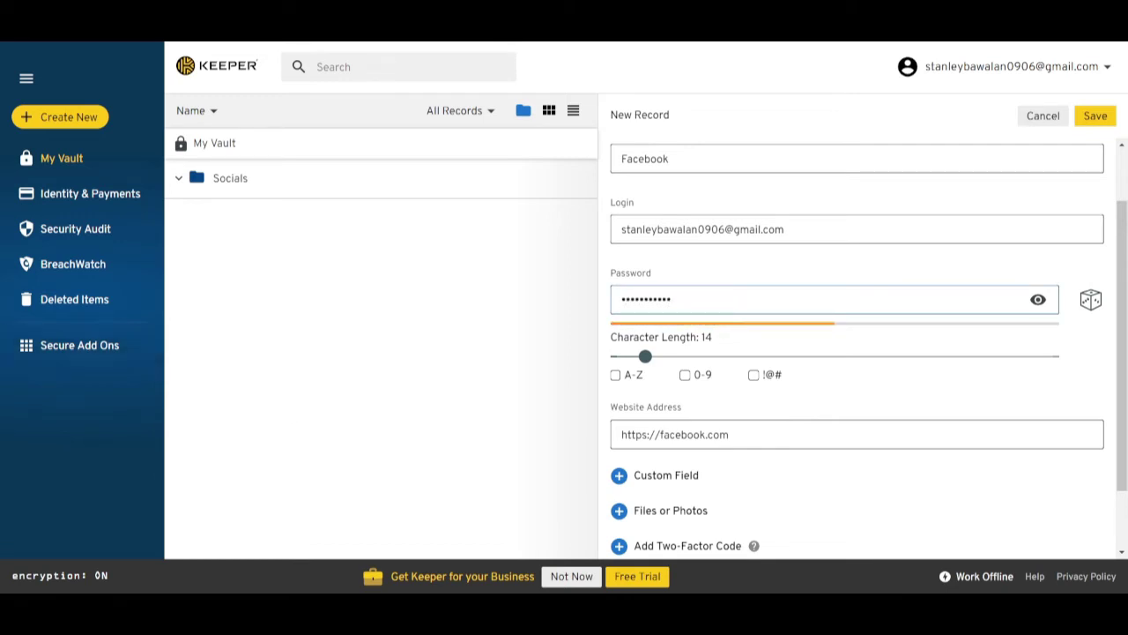
Review the rest of the form including the Two-Factor Code help, then save the Facebook record.
{"action": "scroll", "coordinate": [853, 407], "scroll_direction": "down", "scroll_amount": 1}
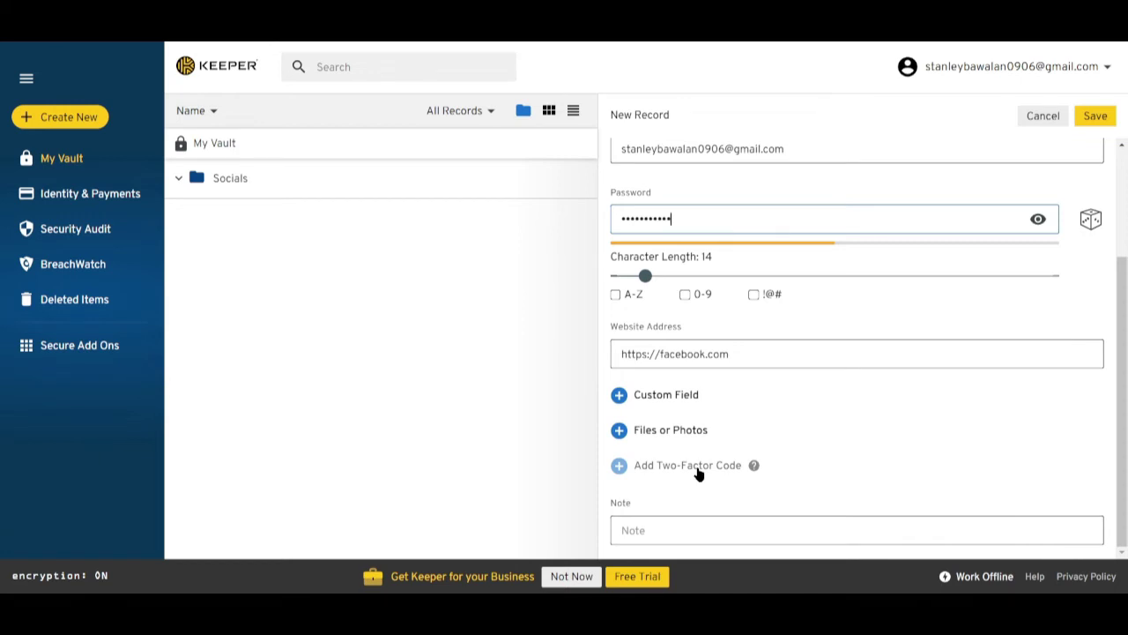
{"action": "mouse_move", "coordinate": [753, 468]}
{"action": "scroll", "coordinate": [790, 414], "scroll_direction": "up", "scroll_amount": 3}
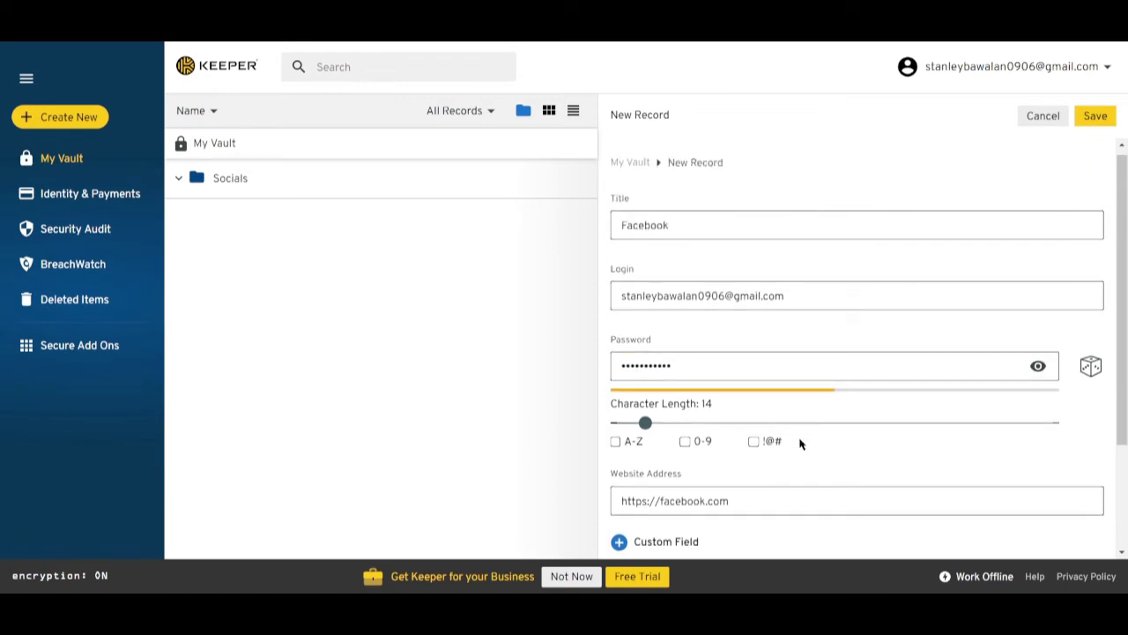
{"action": "left_click", "coordinate": [1095, 120]}
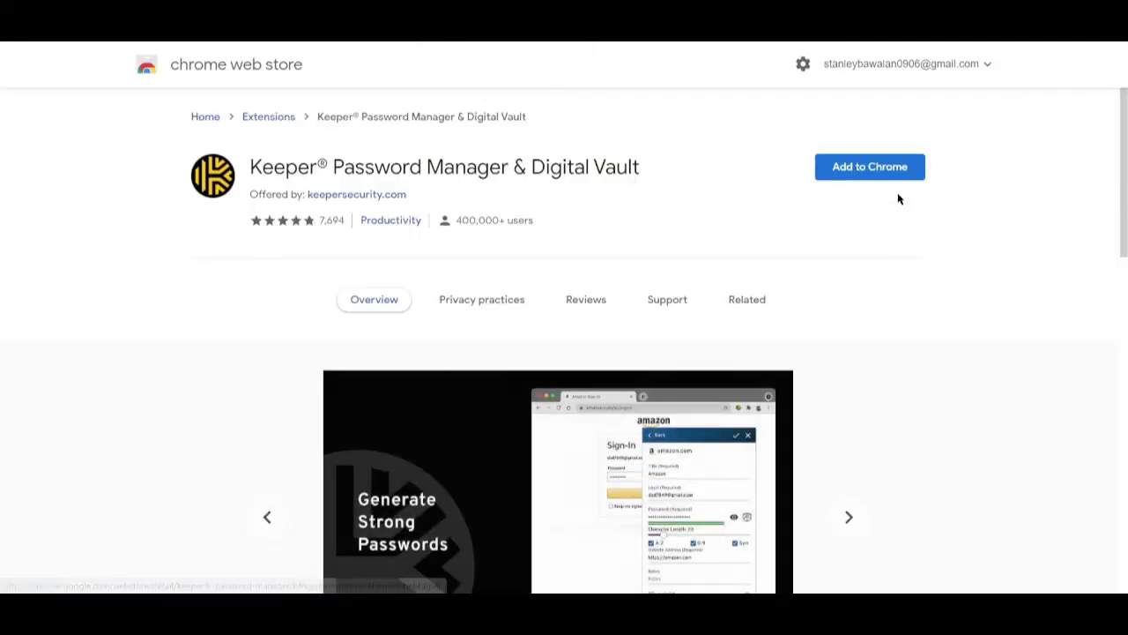
Add the Keeper Password Manager & Digital Vault extension to Chrome.
{"action": "left_click", "coordinate": [893, 179]}
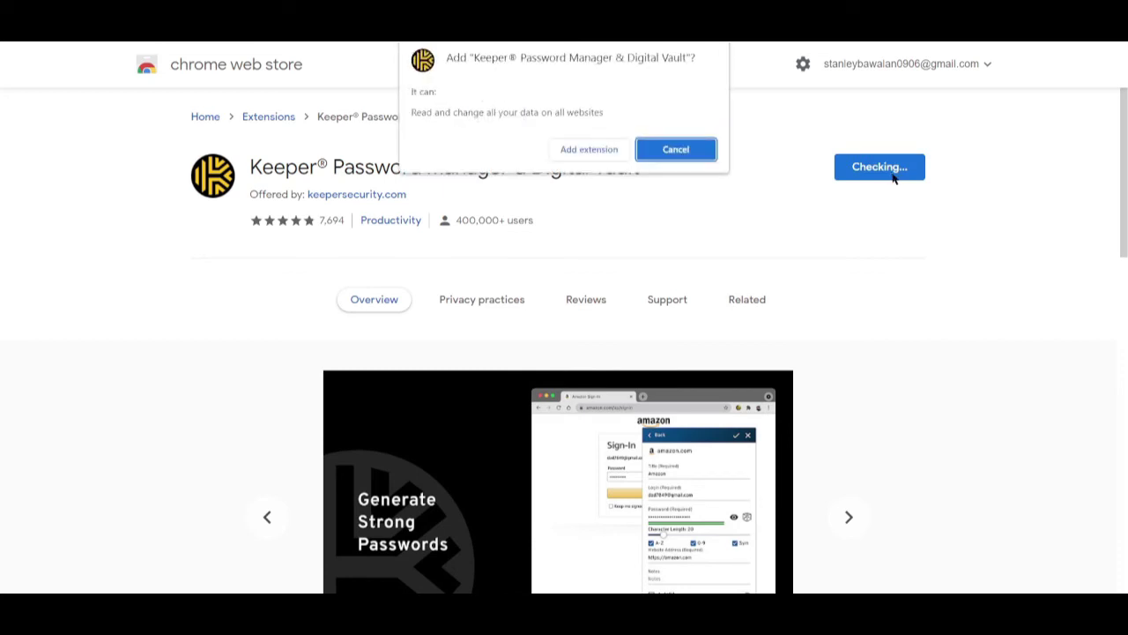
{"action": "left_click", "coordinate": [614, 149]}
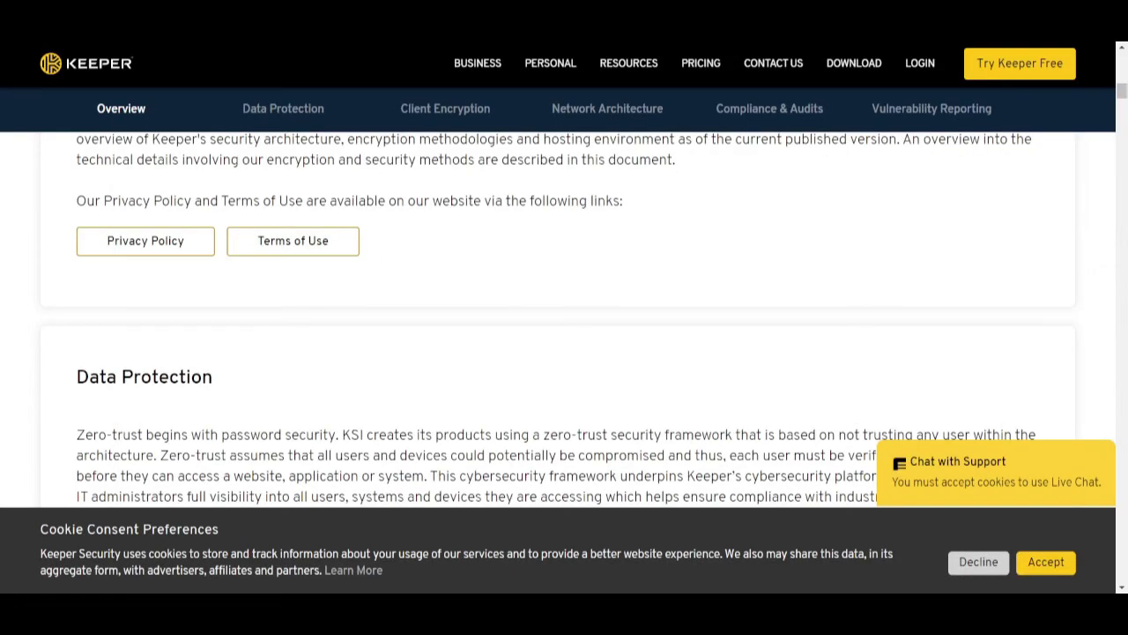
Go to the Facebook website by entering 'face' in the address bar.
{"action": "key", "text": "ctrl+l"}
{"action": "type", "text": "face"}
{"action": "key", "text": "Return"}
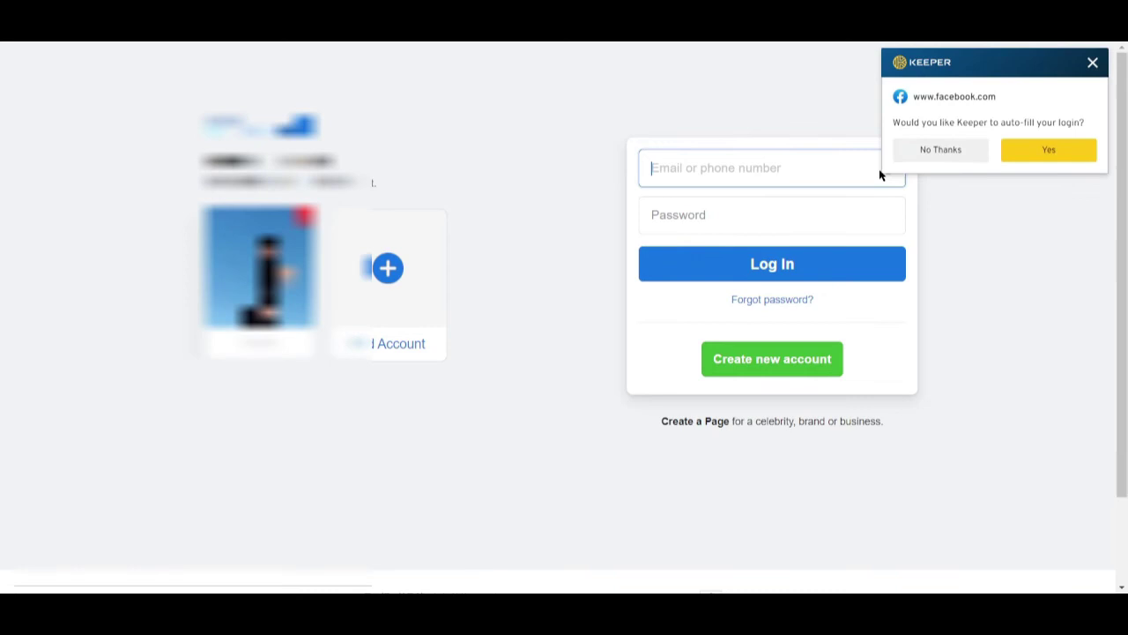
Accept Keeper's auto-fill on Facebook's login form and bring up the saved Facebook logins.
{"action": "left_click", "coordinate": [1047, 152]}
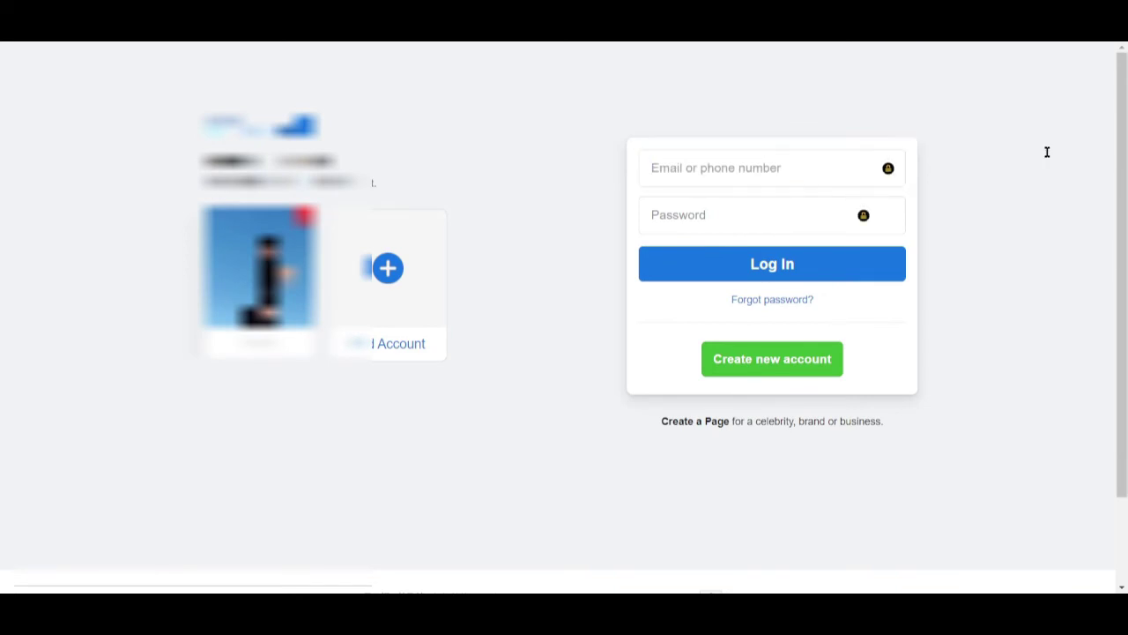
{"action": "left_click", "coordinate": [888, 168]}
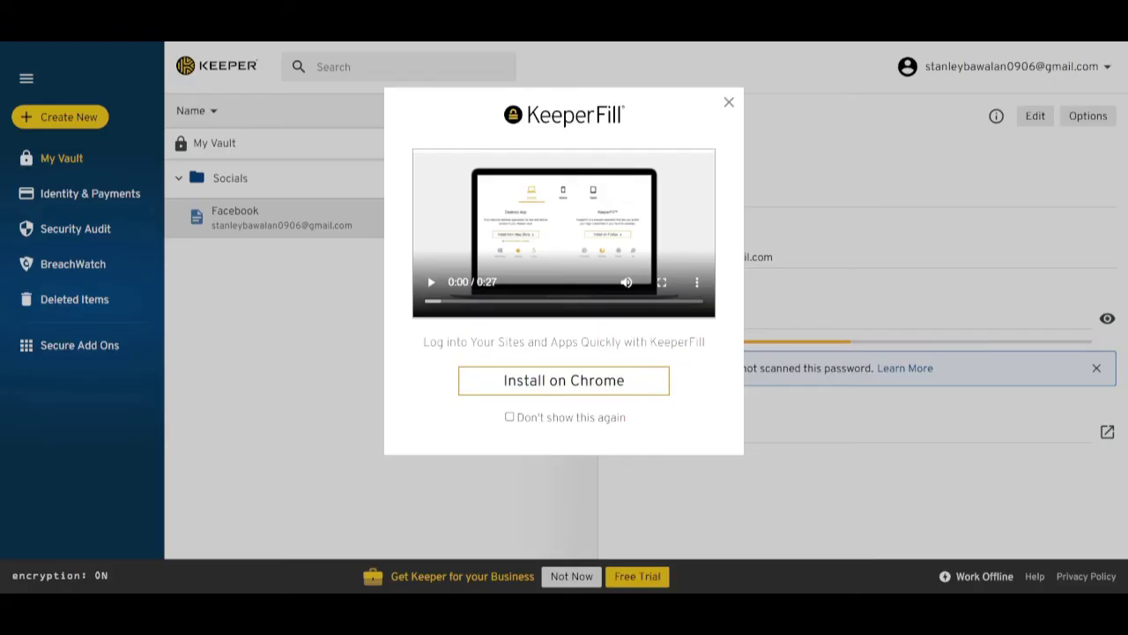
Dismiss the KeeperFill prompt and create a new folder named Finances.
{"action": "left_click", "coordinate": [729, 102]}
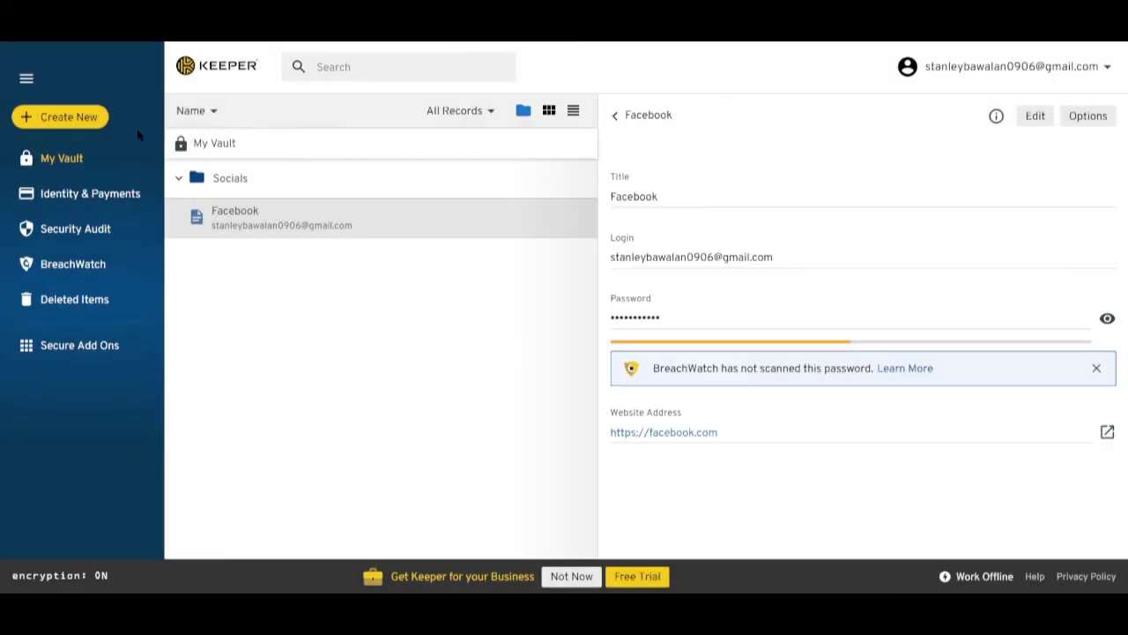
{"action": "left_click", "coordinate": [75, 126]}
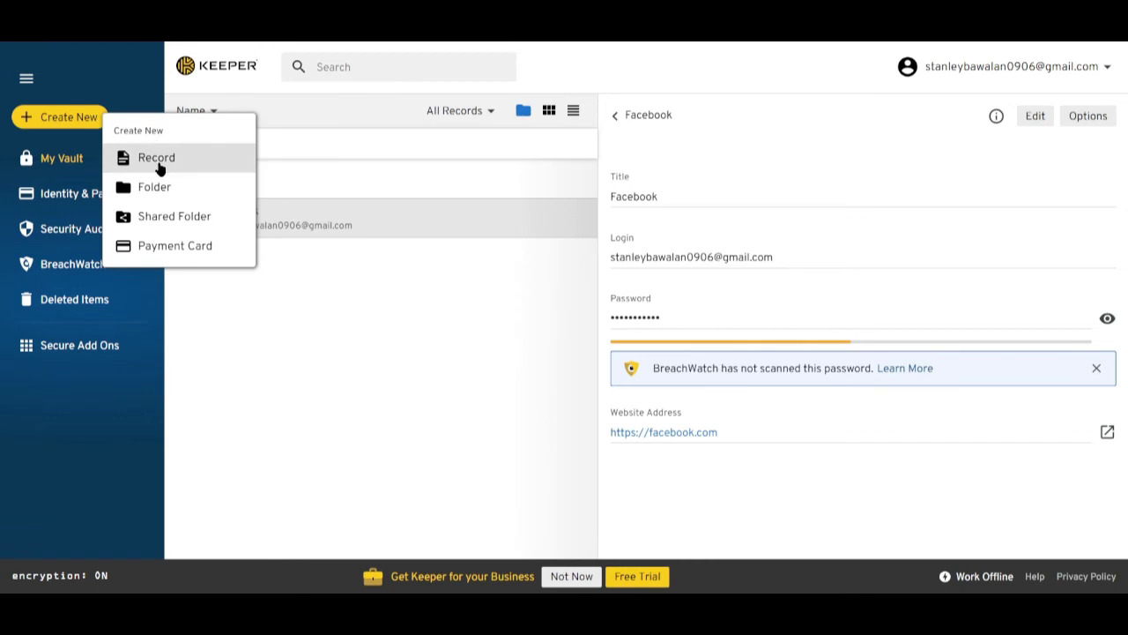
{"action": "left_click", "coordinate": [159, 187]}
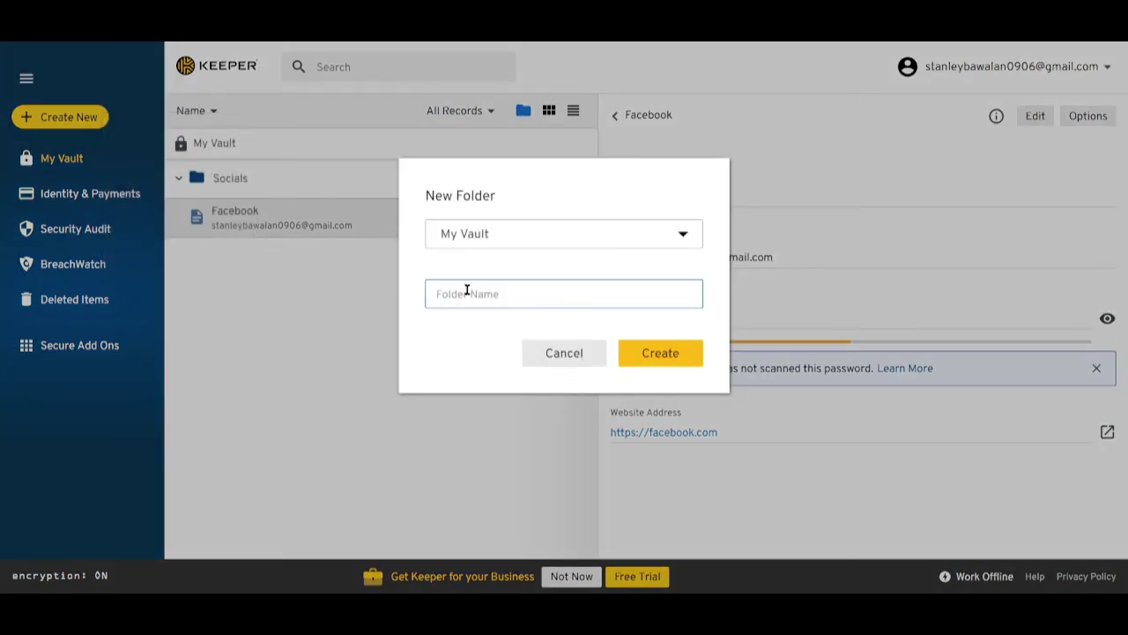
{"action": "type", "text": "Finances"}
{"action": "left_click", "coordinate": [642, 365]}
Move the Facebook record into the Socials folder and view its contents.
{"action": "left_click_drag", "start_coordinate": [277, 270], "coordinate": [286, 220]}
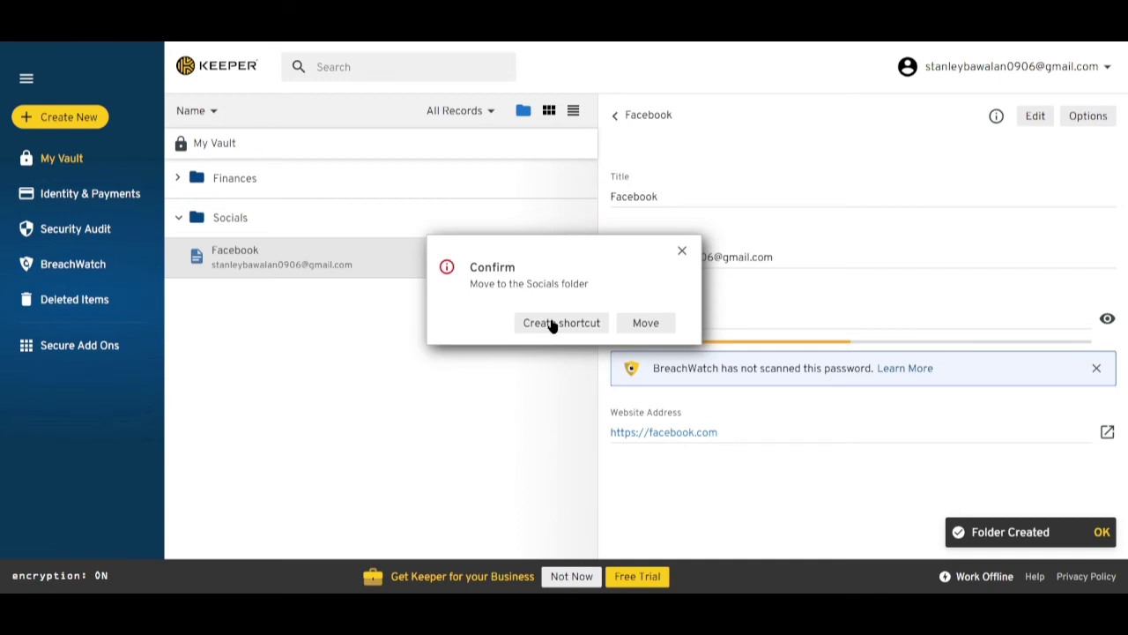
{"action": "left_click", "coordinate": [644, 324]}
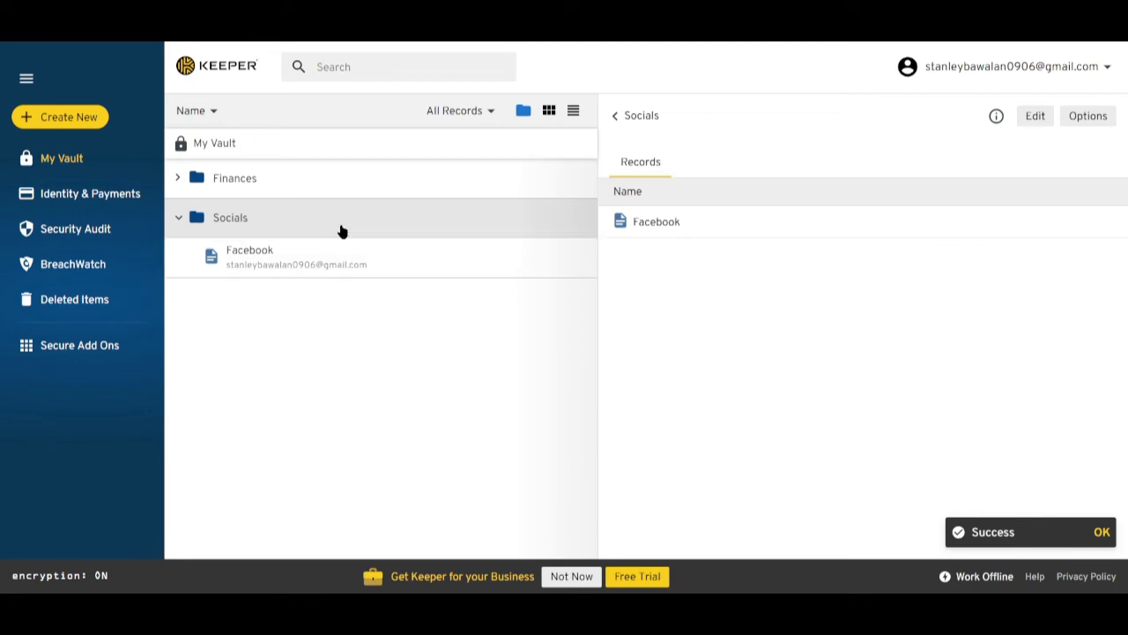
{"action": "left_click", "coordinate": [214, 219]}
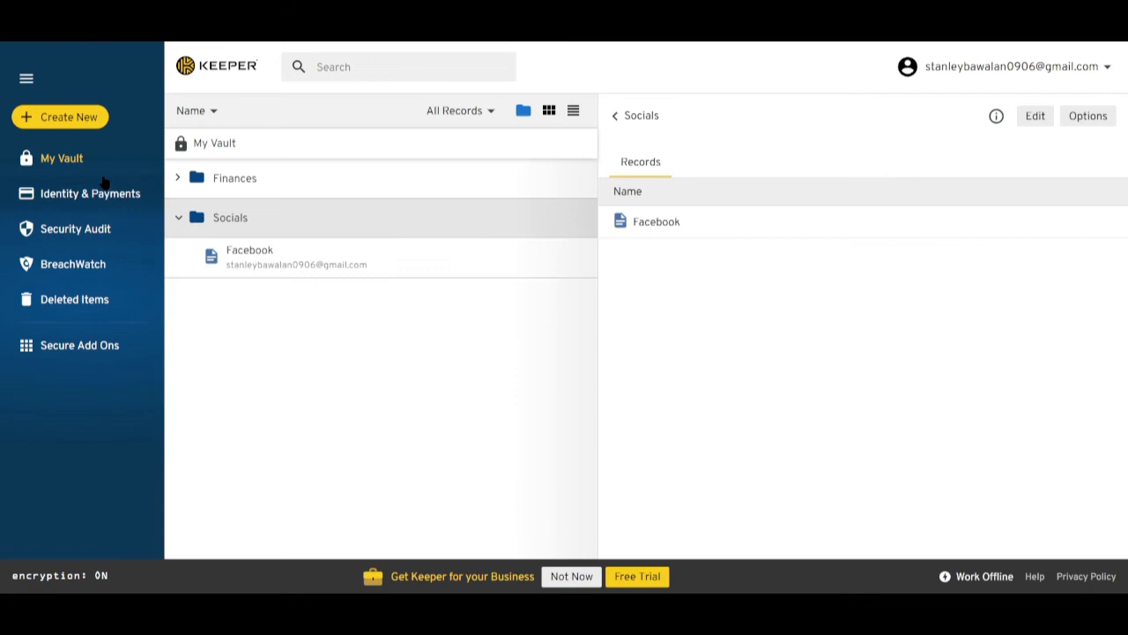
Start a new Payment Card, try the Card Title and Expiration Month fields, then cancel it unsaved.
{"action": "left_click", "coordinate": [76, 120]}
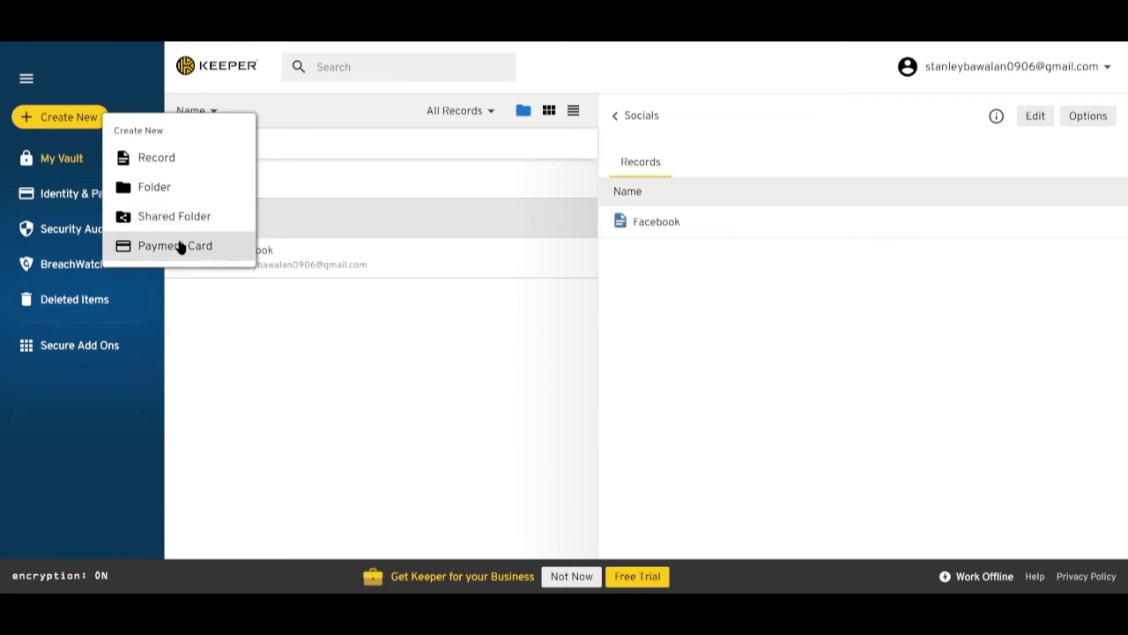
{"action": "left_click", "coordinate": [176, 246]}
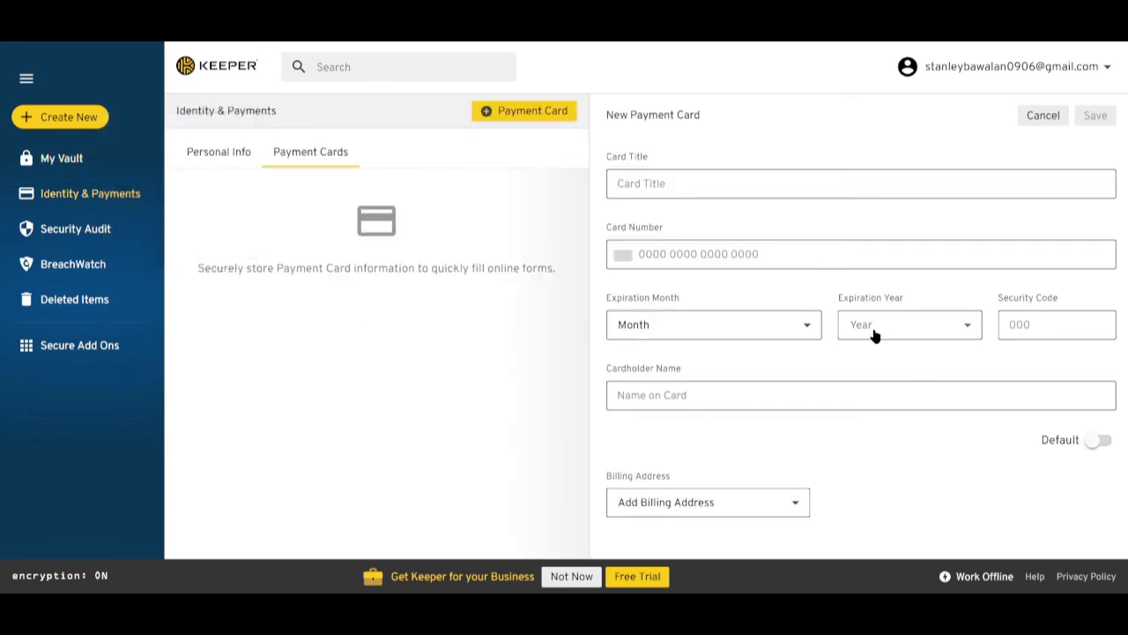
{"action": "left_click", "coordinate": [824, 182]}
{"action": "left_click", "coordinate": [776, 333]}
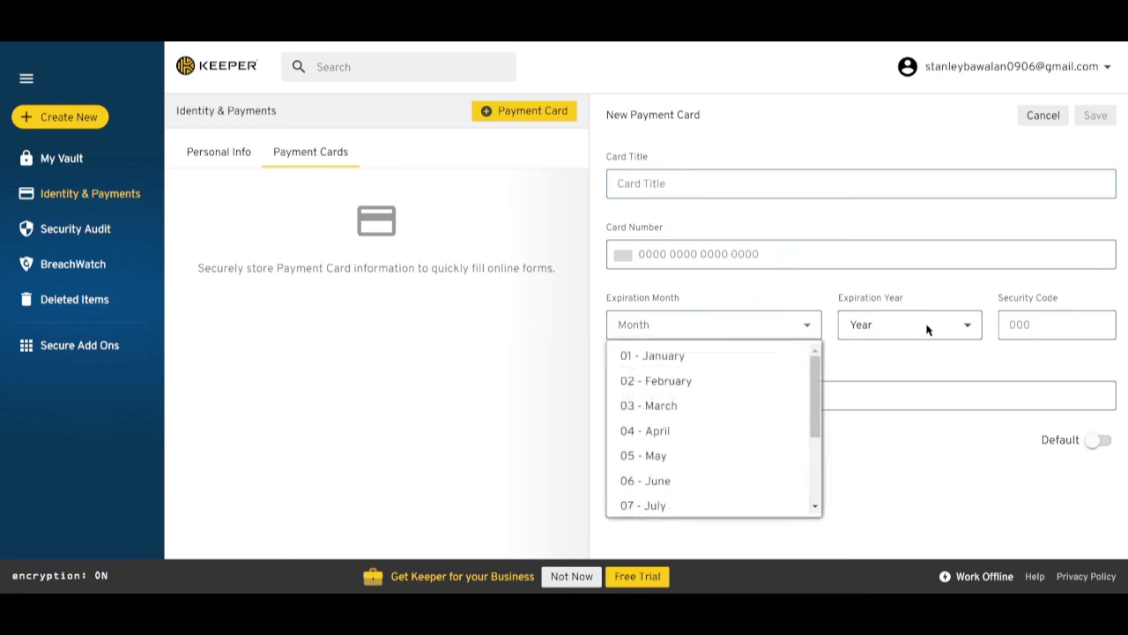
{"action": "left_click", "coordinate": [999, 325]}
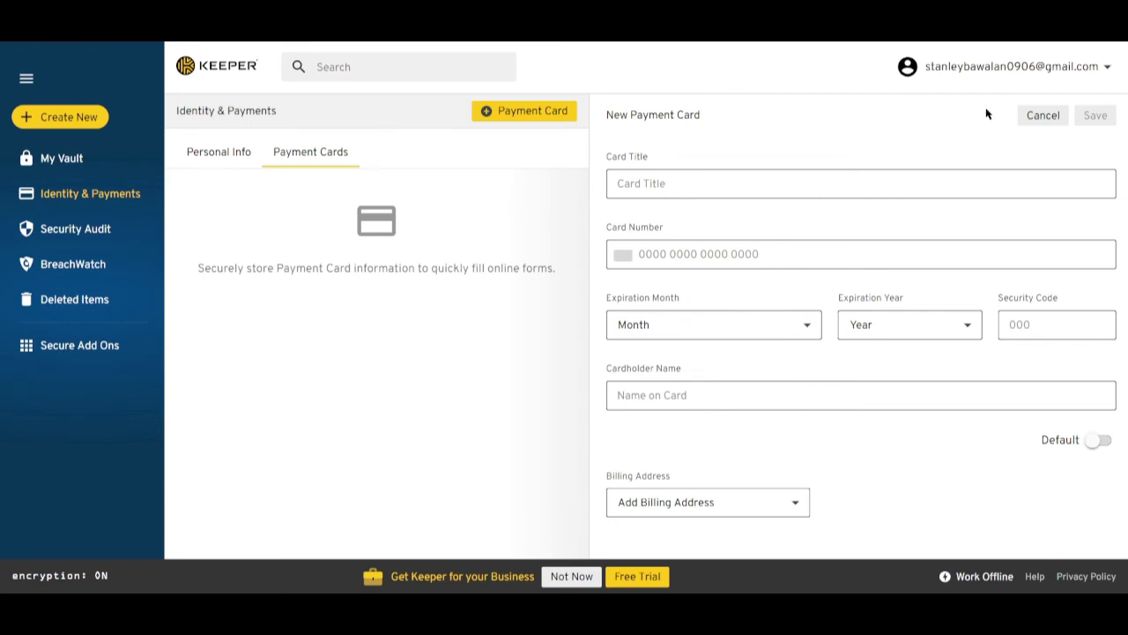
{"action": "left_click", "coordinate": [1047, 118]}
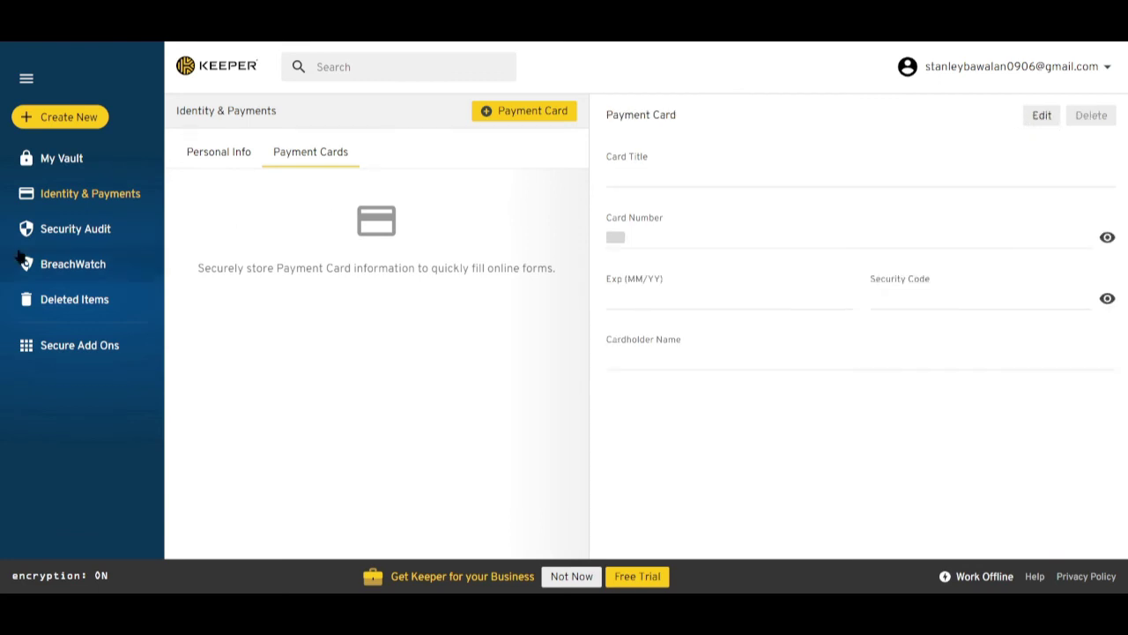
In Security Audit, sort passwords Strong to Weak, inspect Facebook, and filter by Reused and Weak.
{"action": "left_click", "coordinate": [82, 233]}
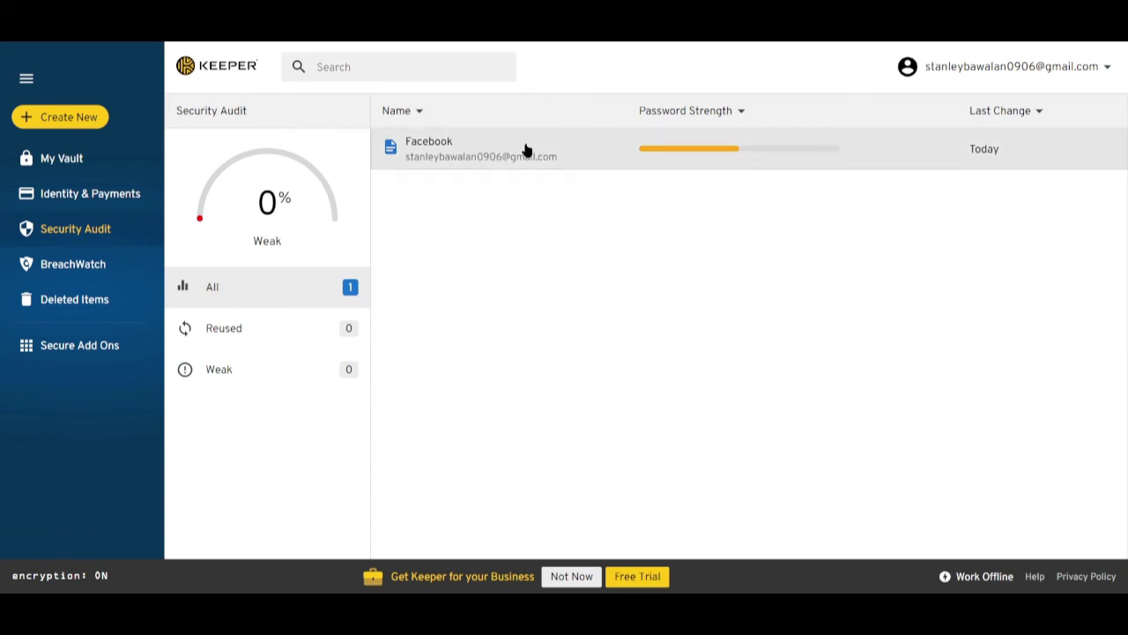
{"action": "left_click", "coordinate": [737, 114]}
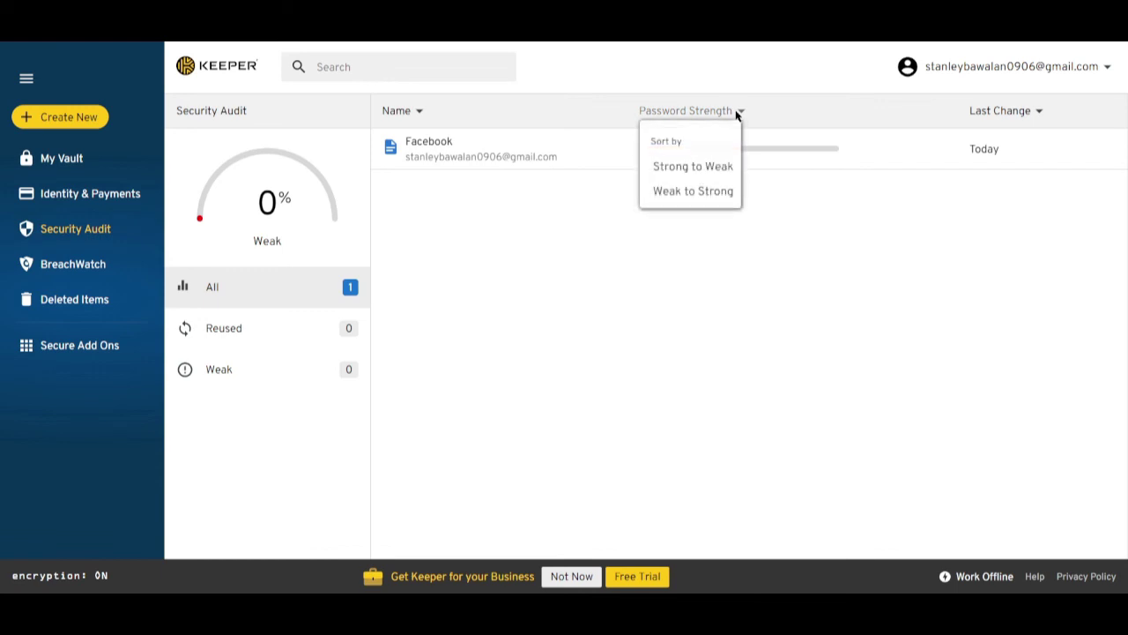
{"action": "left_click", "coordinate": [699, 170]}
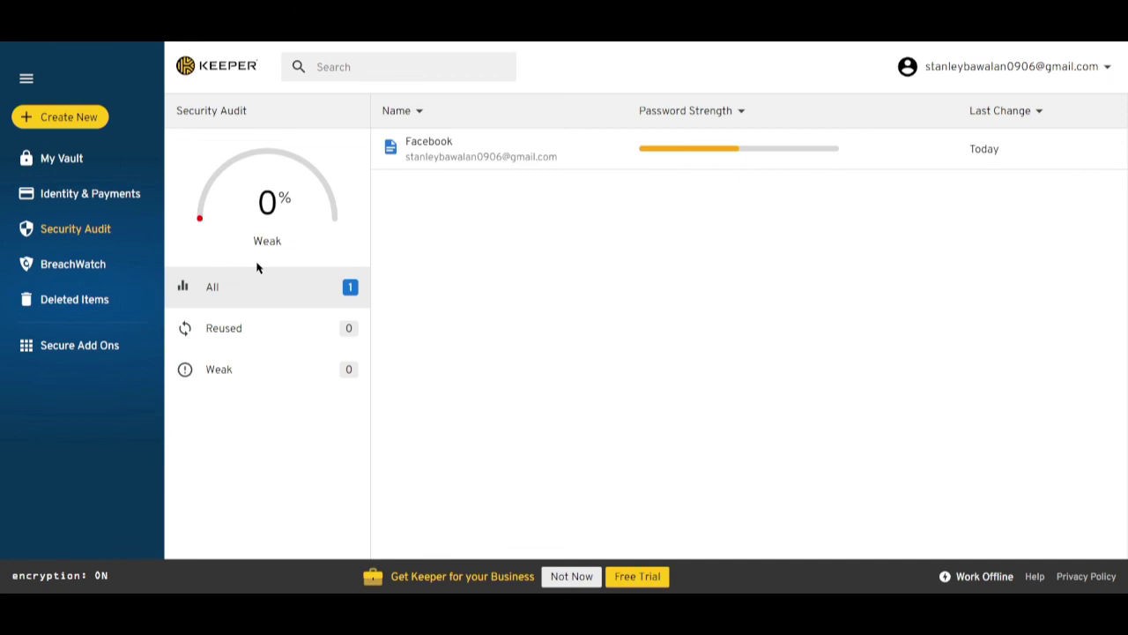
{"action": "left_click", "coordinate": [488, 142]}
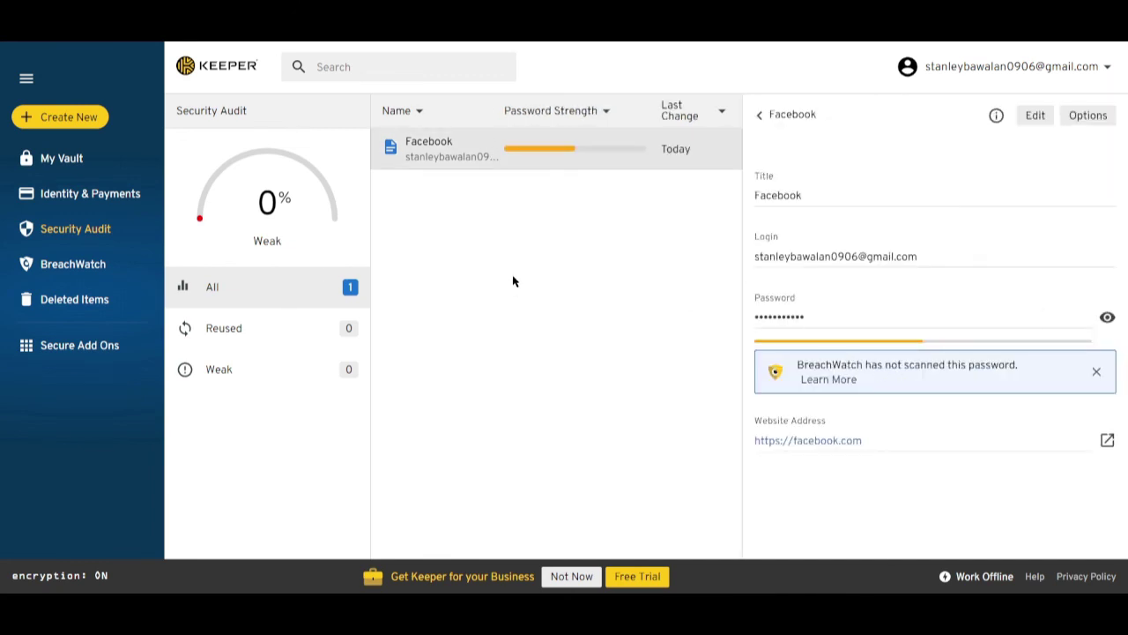
{"action": "left_click", "coordinate": [239, 332]}
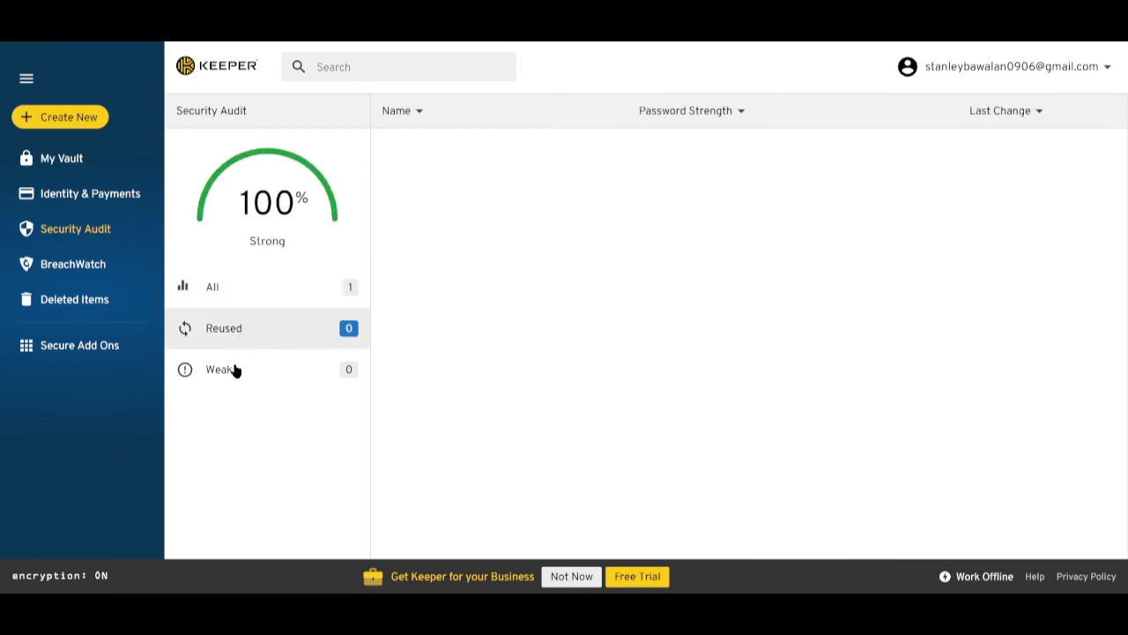
{"action": "left_click", "coordinate": [234, 372]}
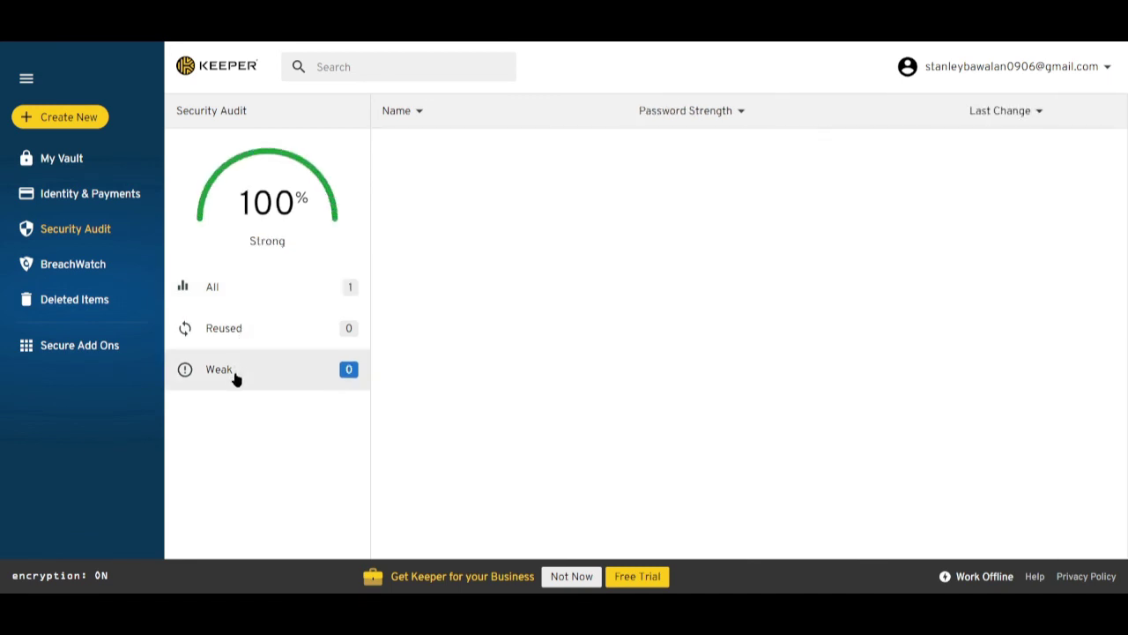
Set up BreachWatch and scan the vault, finding 1 record at risk on Nov 24, 2021.
{"action": "left_click", "coordinate": [93, 274]}
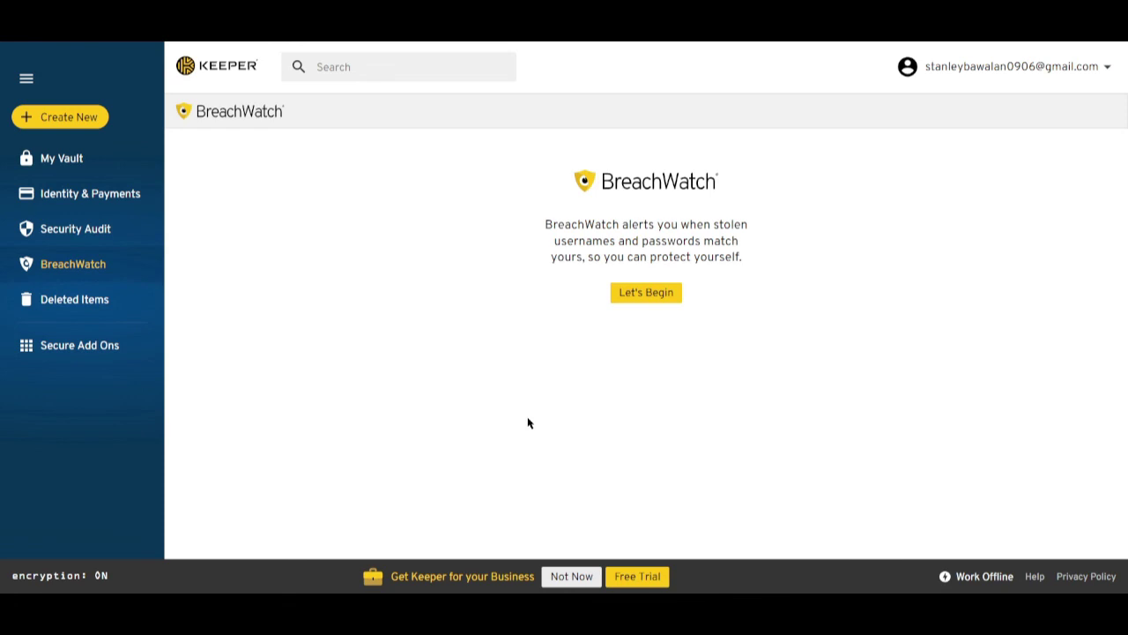
{"action": "left_click", "coordinate": [638, 299]}
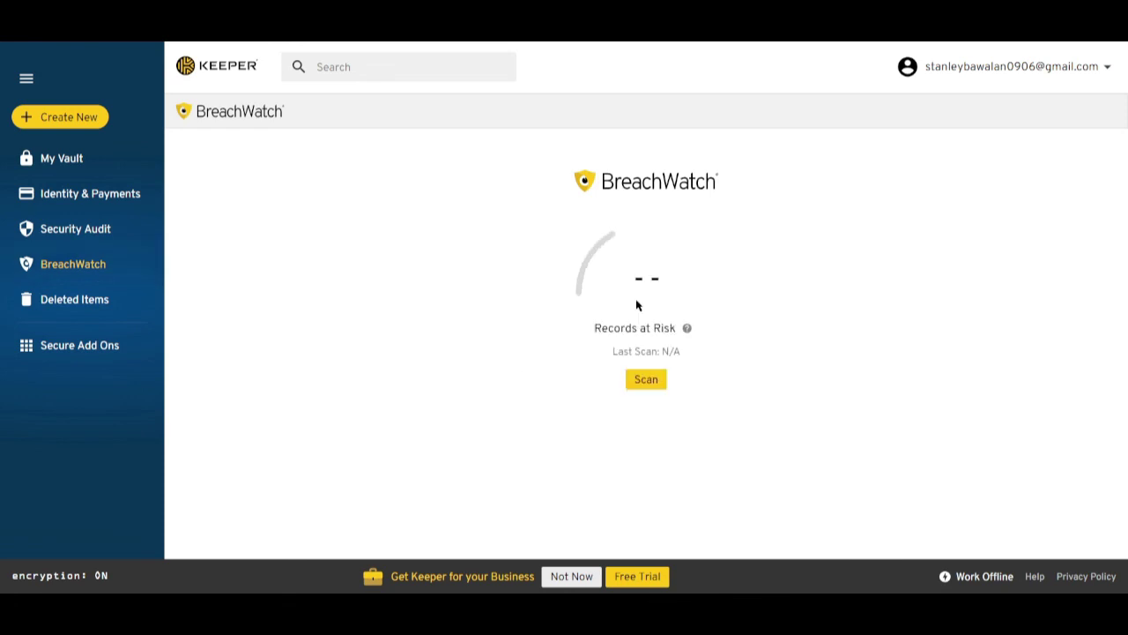
{"action": "left_click", "coordinate": [648, 381]}
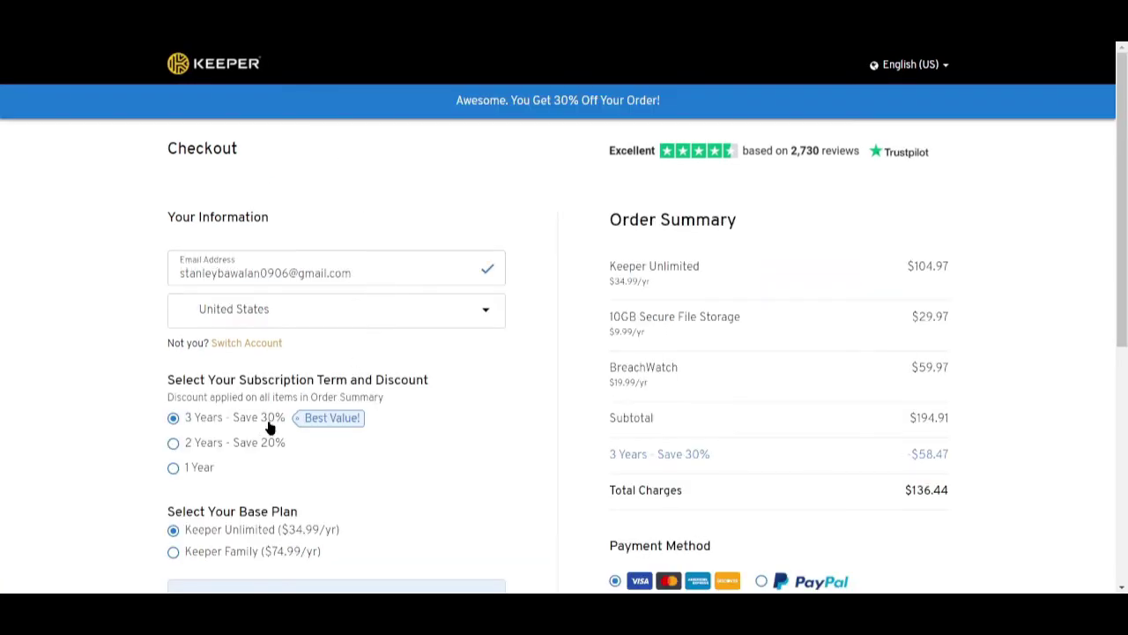
{"action": "scroll", "coordinate": [273, 422], "scroll_direction": "down", "scroll_amount": 3}
{"action": "scroll", "coordinate": [277, 418], "scroll_direction": "up", "scroll_amount": 10}
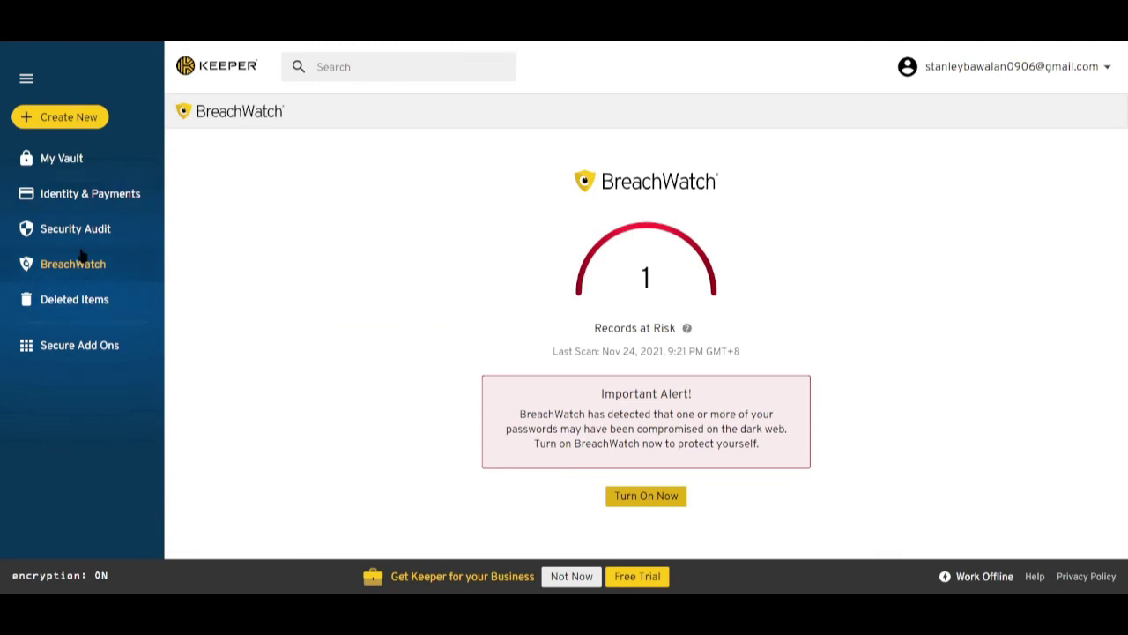
{"action": "left_click", "coordinate": [95, 304]}
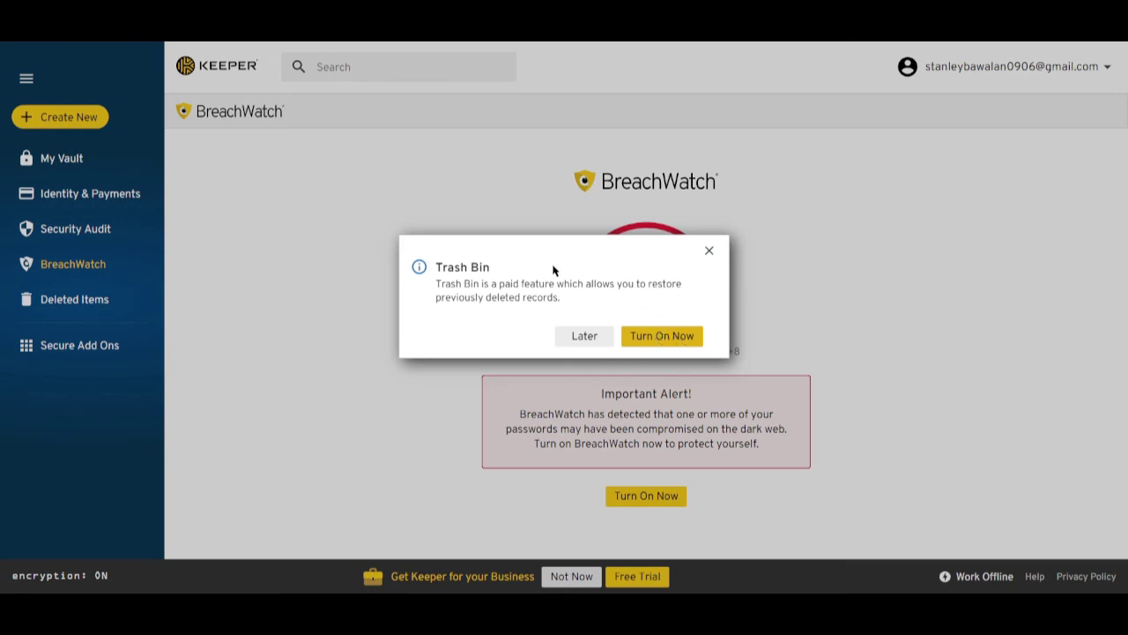
{"action": "left_click", "coordinate": [585, 335]}
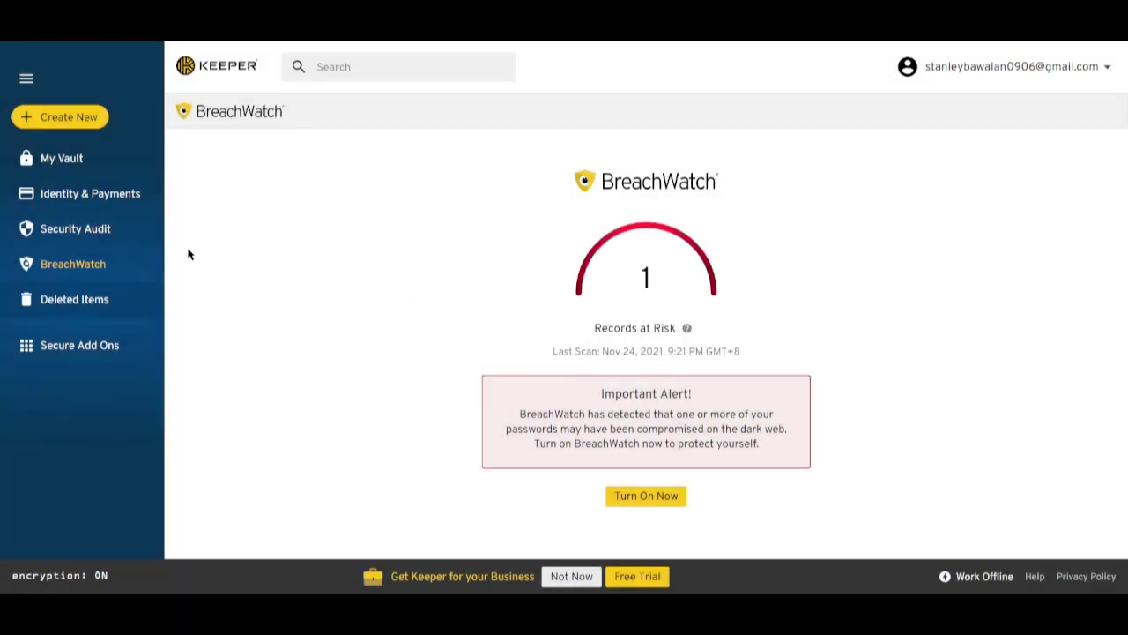